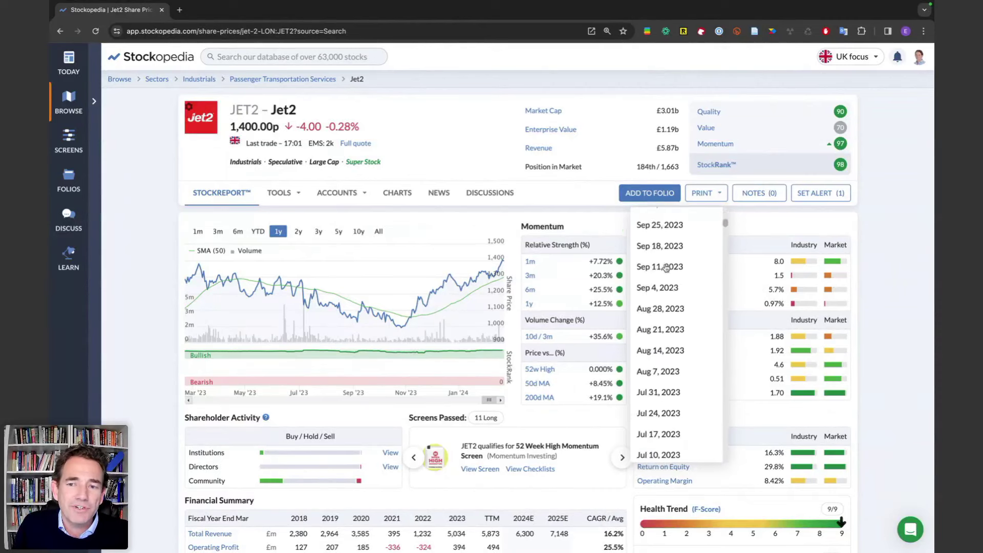
- Open Jet2's historic StockReport dated 23 March 2014 from the list of archived reports, view it and close it
scroll(666, 267, "down", 15)
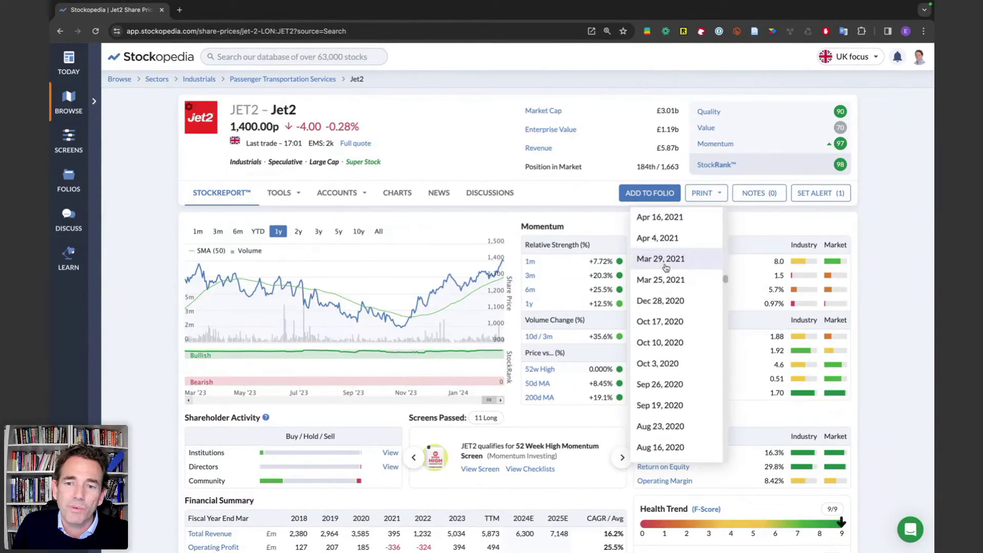
scroll(665, 268, "down", 20)
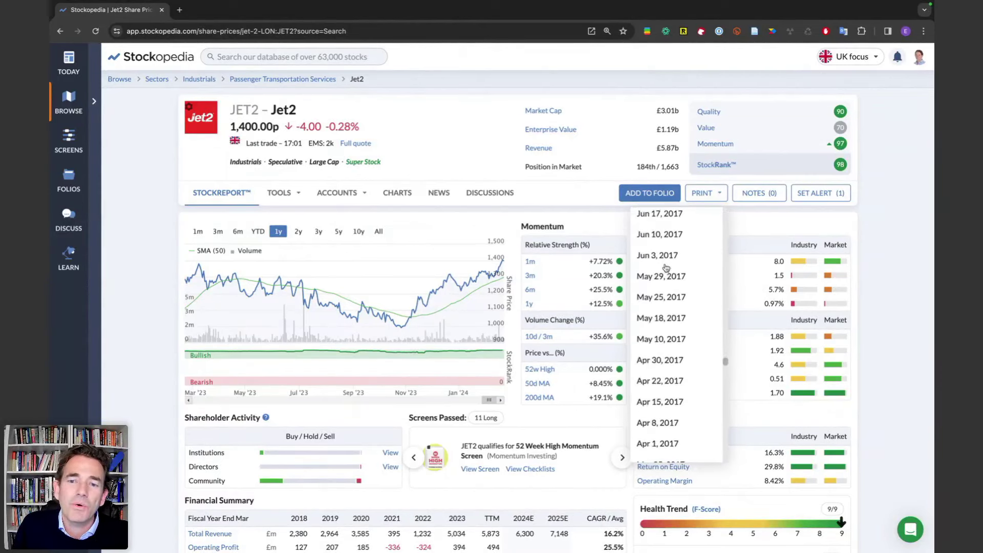
scroll(666, 268, "down", 10)
scroll(665, 267, "up", 3)
scroll(666, 267, "down", 5)
scroll(666, 268, "down", 20)
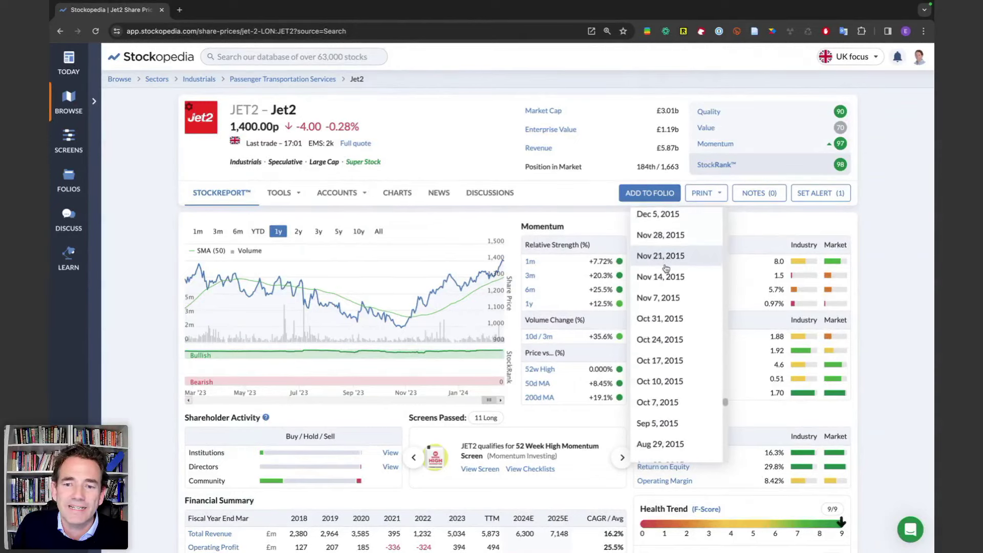
scroll(665, 268, "down", 20)
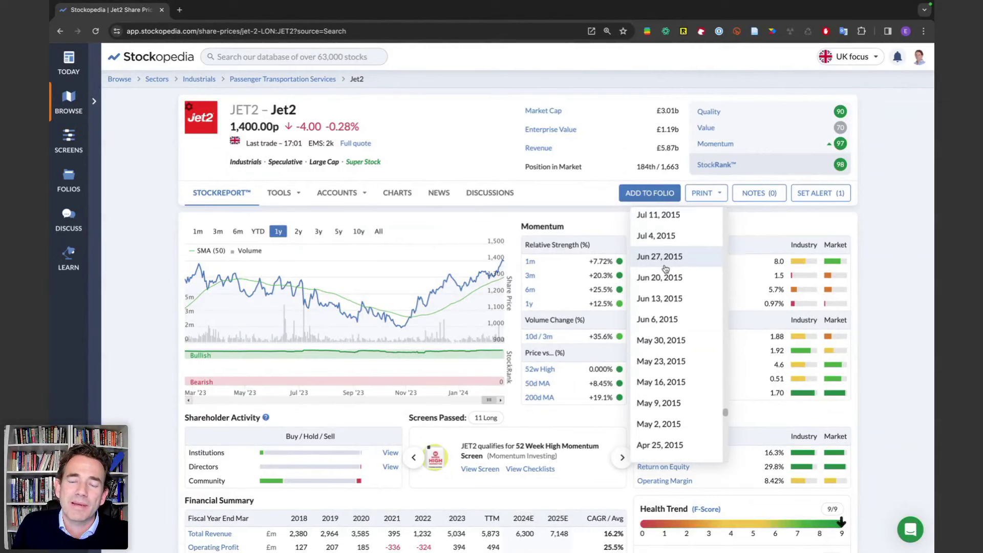
scroll(666, 269, "down", 12)
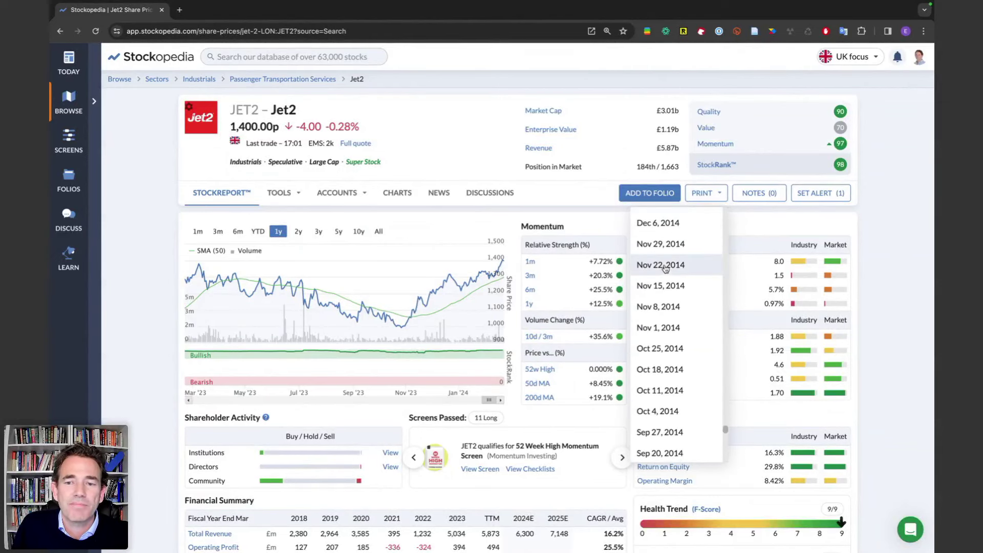
scroll(666, 382, "down", 6)
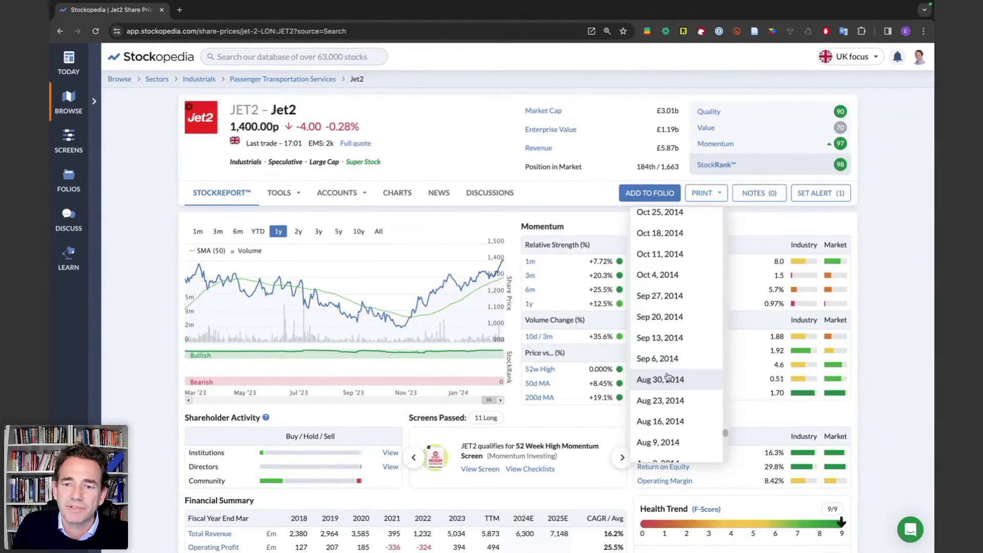
scroll(665, 364, "down", 15)
scroll(665, 374, "up", 2)
scroll(662, 390, "down", 3)
left_click(661, 315)
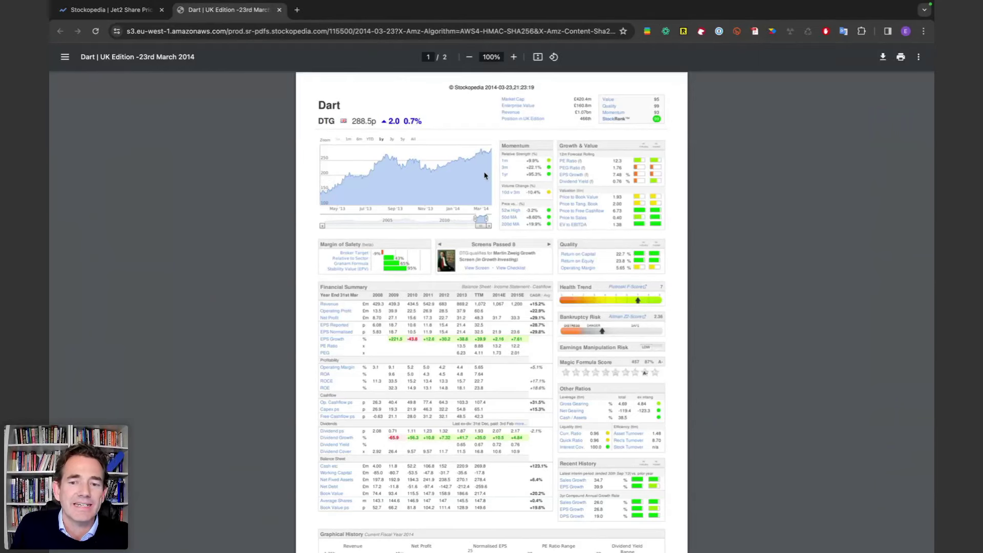
left_click(279, 10)
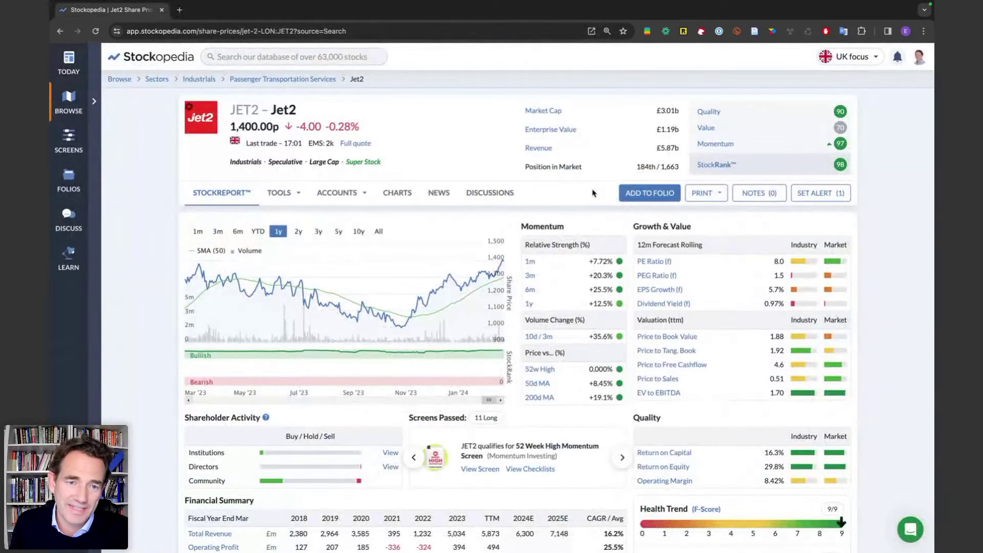
- Read the Price to Free Cashflow definition and inspect how the forecast PE Ratio ranks against the industry and market
key("ctrl+Left")
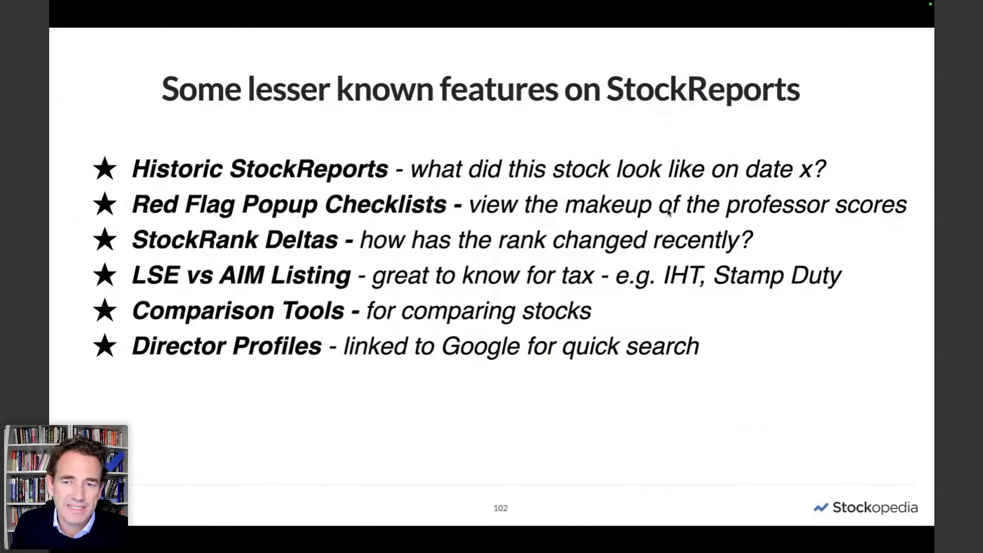
key("ctrl+Right")
scroll(659, 233, "down", 2)
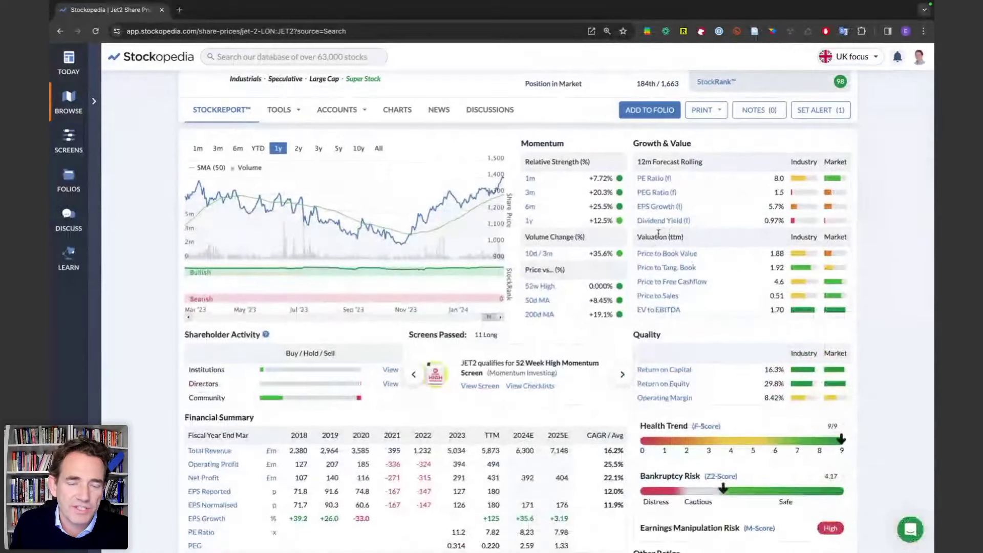
left_click(675, 282)
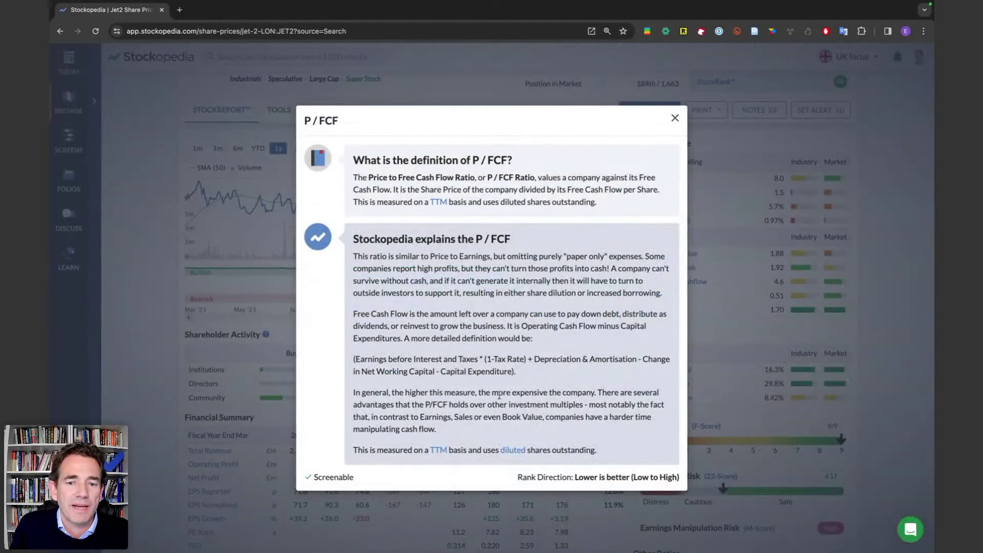
triple_click(595, 448)
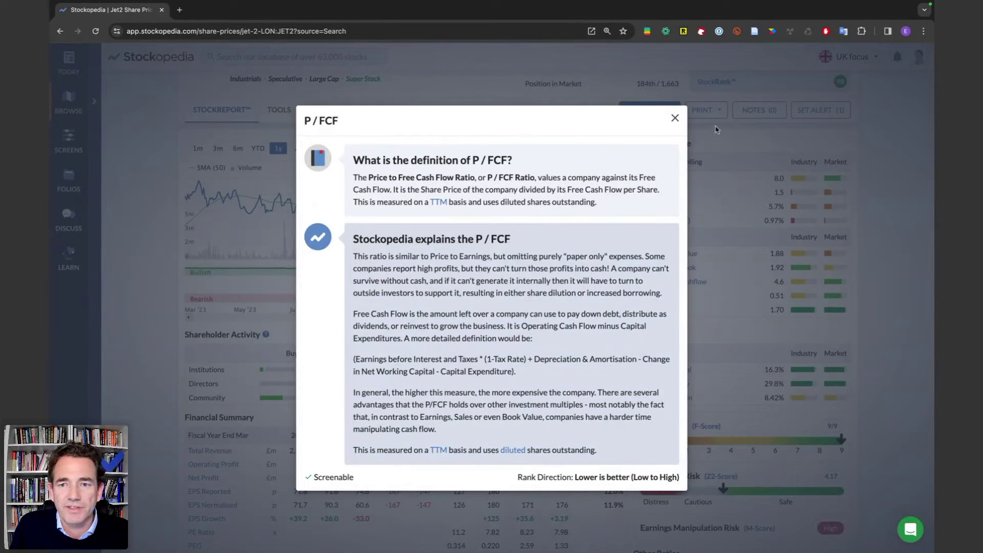
left_click(675, 119)
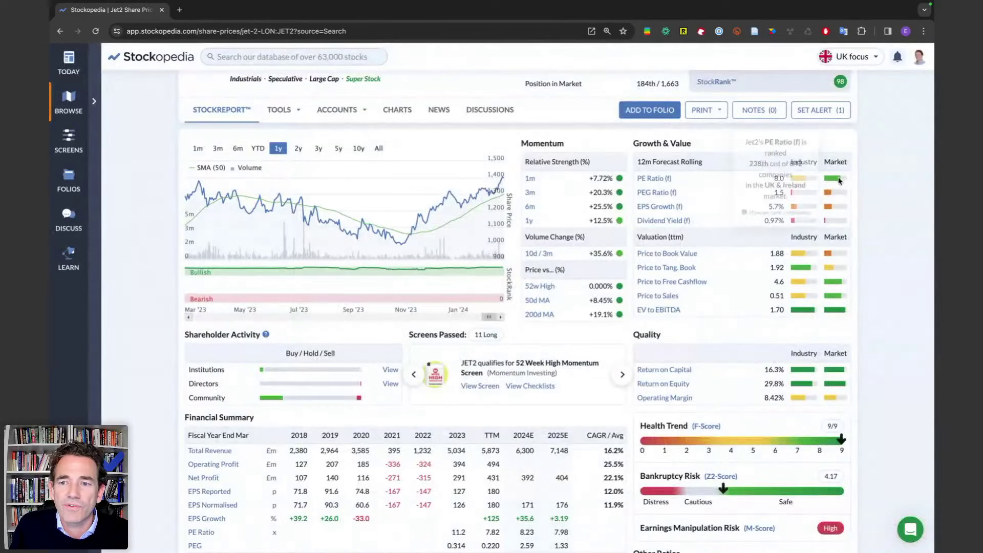
mouse_move(836, 180)
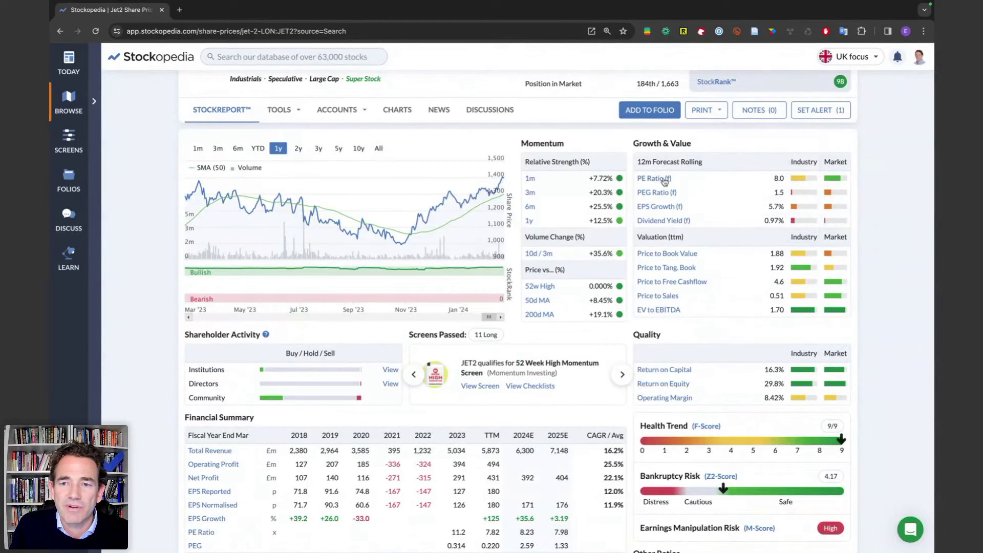
left_click_drag(739, 163, 798, 180)
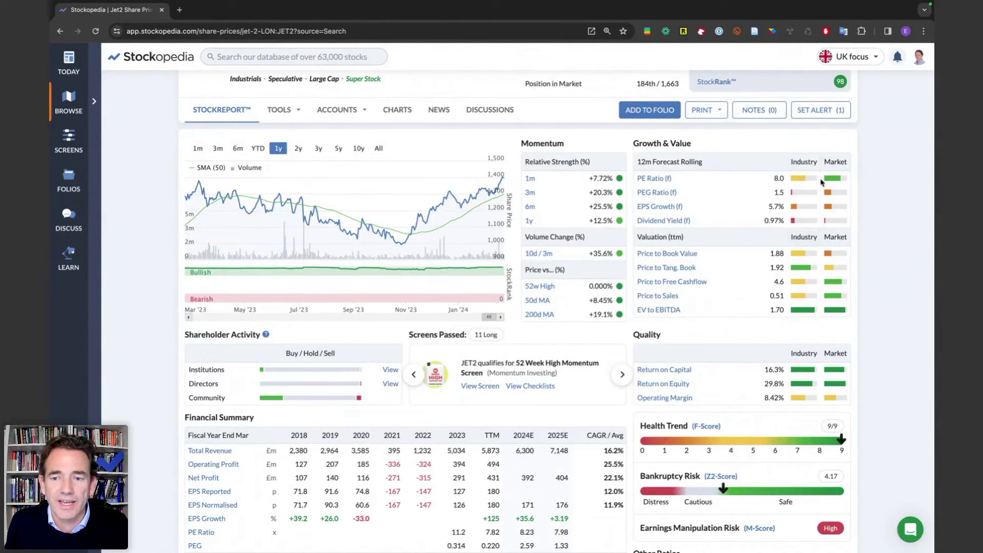
- Open the Piotroski F-Score checklist behind the Health Trend, review its tests and close it
scroll(702, 271, "down", 2)
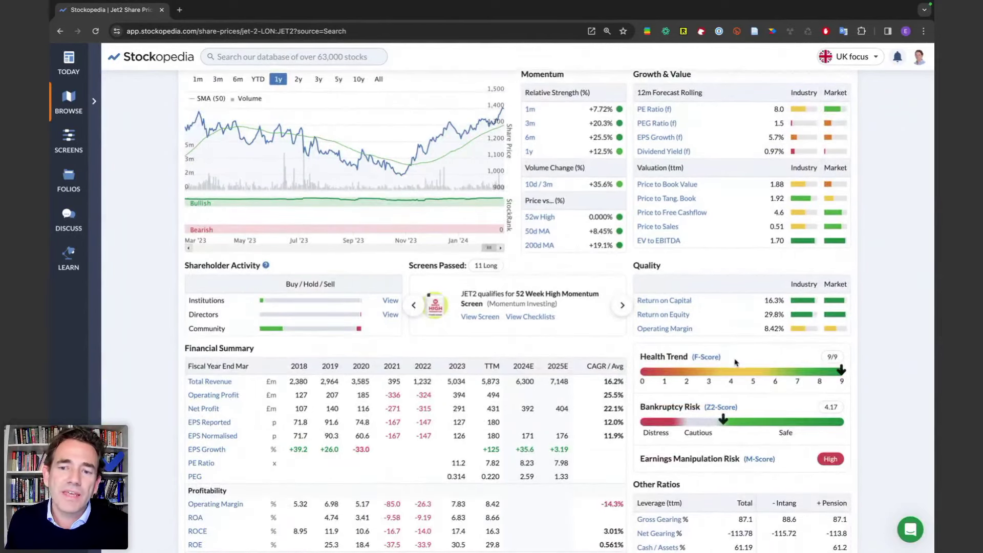
left_click(712, 357)
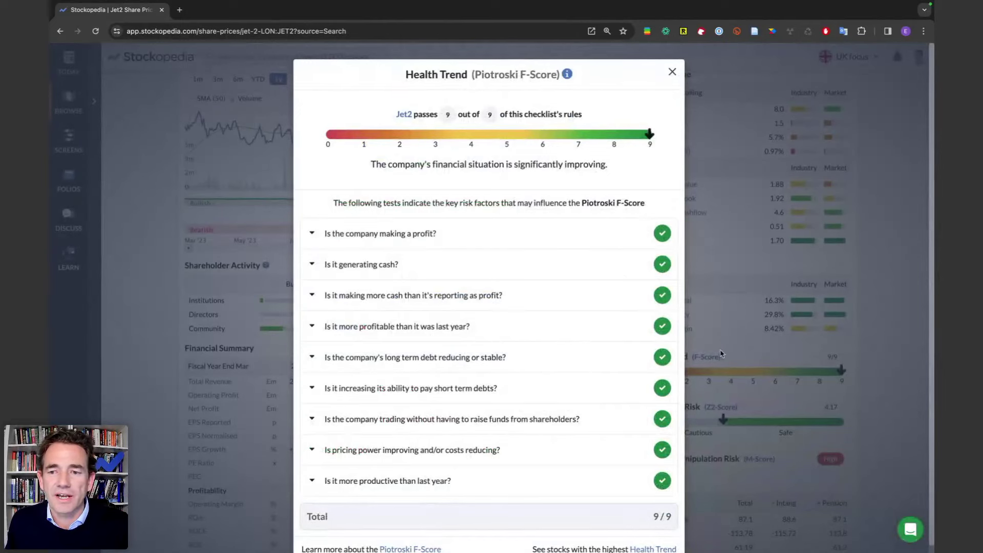
left_click(731, 353)
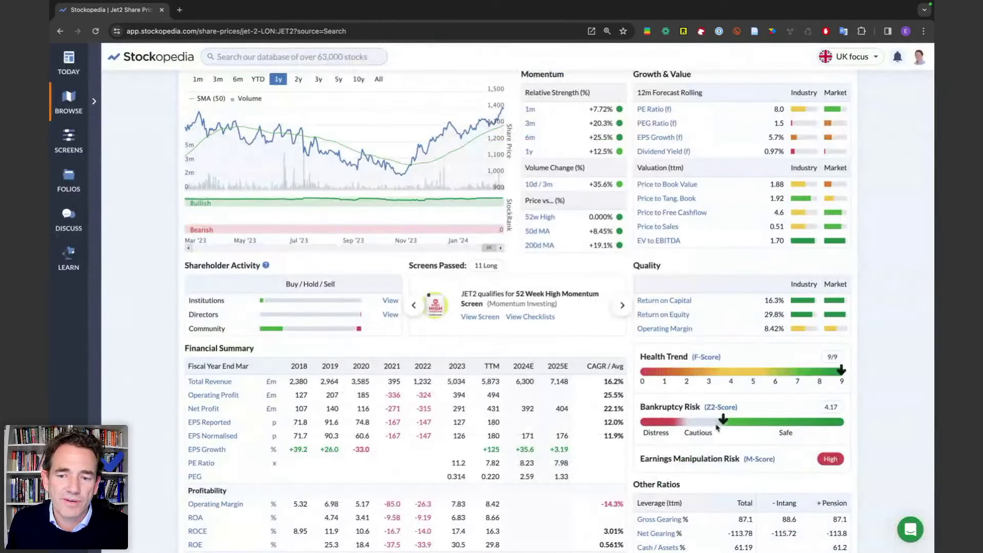
left_click(707, 357)
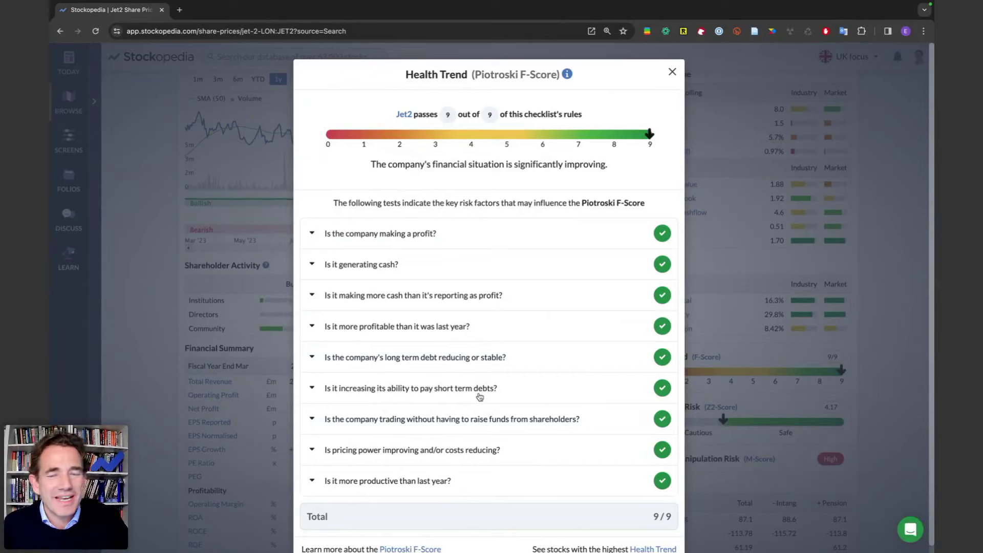
left_click(665, 78)
- Inspect the recent changes in Jet2's Momentum, Value and overall StockRank scores over the last 30 days of trading
scroll(519, 234, "up", 4)
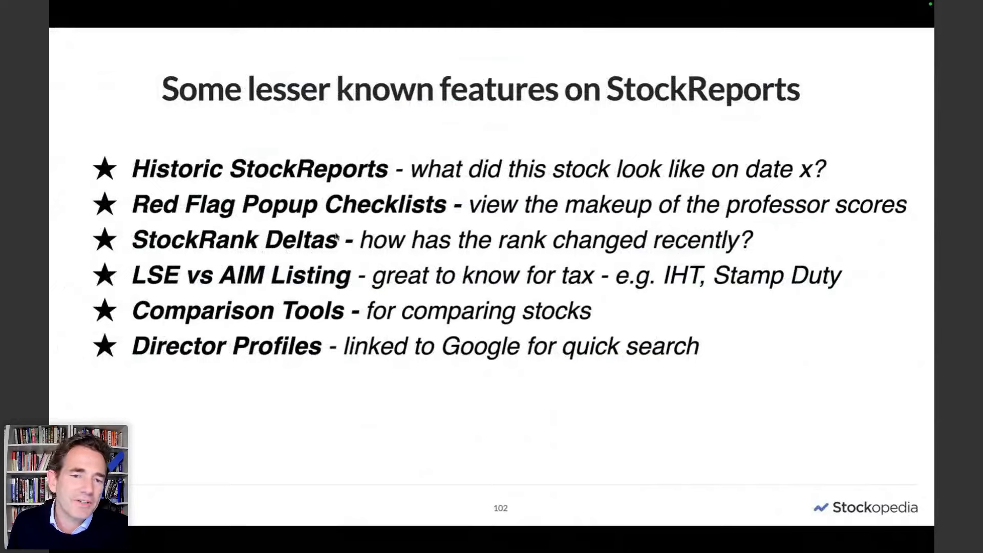
key("ctrl+Right")
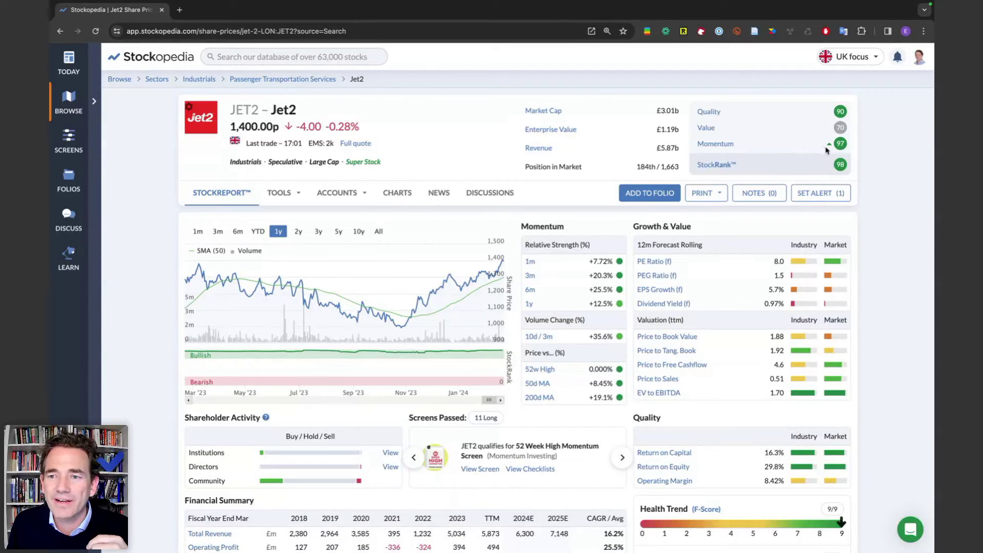
mouse_move(831, 147)
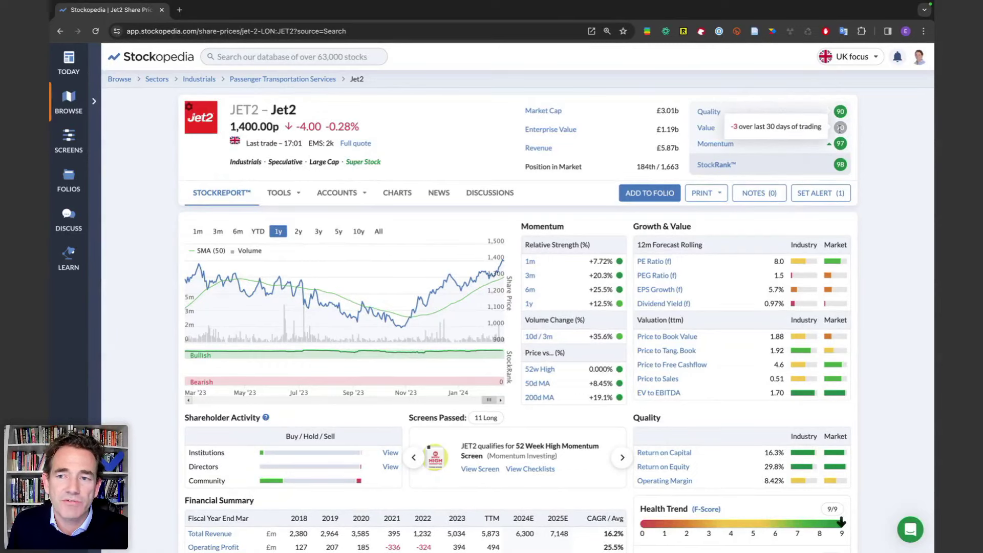
mouse_move(841, 164)
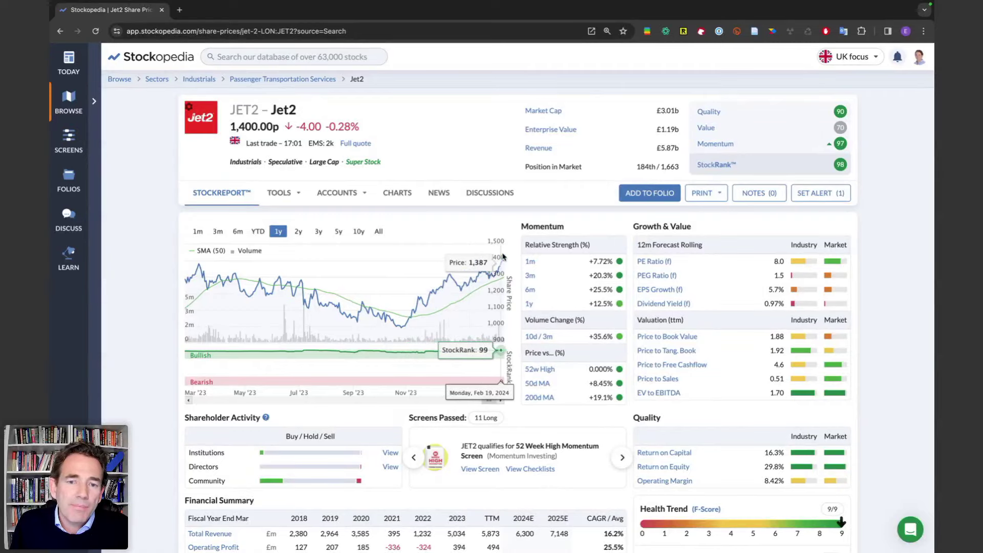
- Examine the Analyst Consensus gauge and its marker for the broker rating three months ago
scroll(504, 259, "down", 5)
scroll(504, 257, "down", 10)
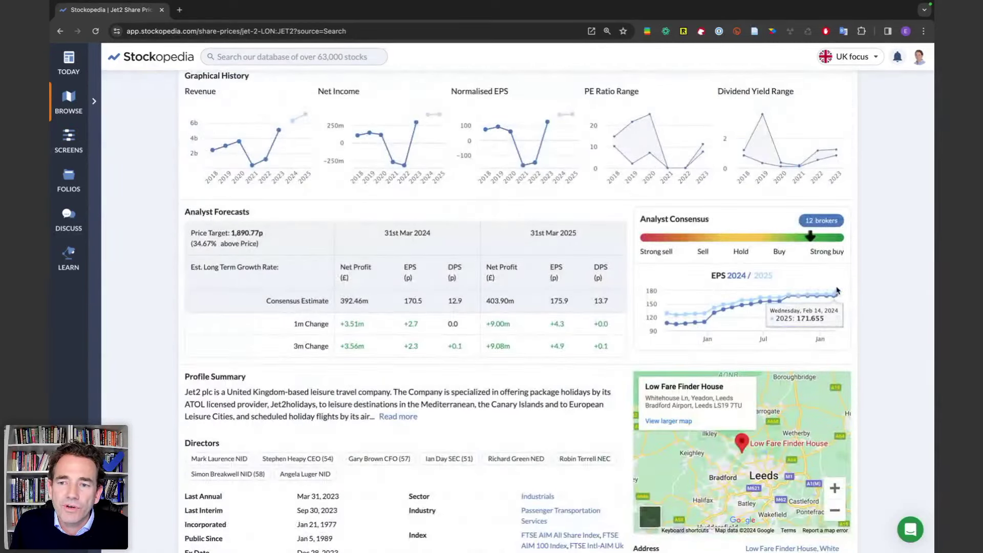
mouse_move(807, 240)
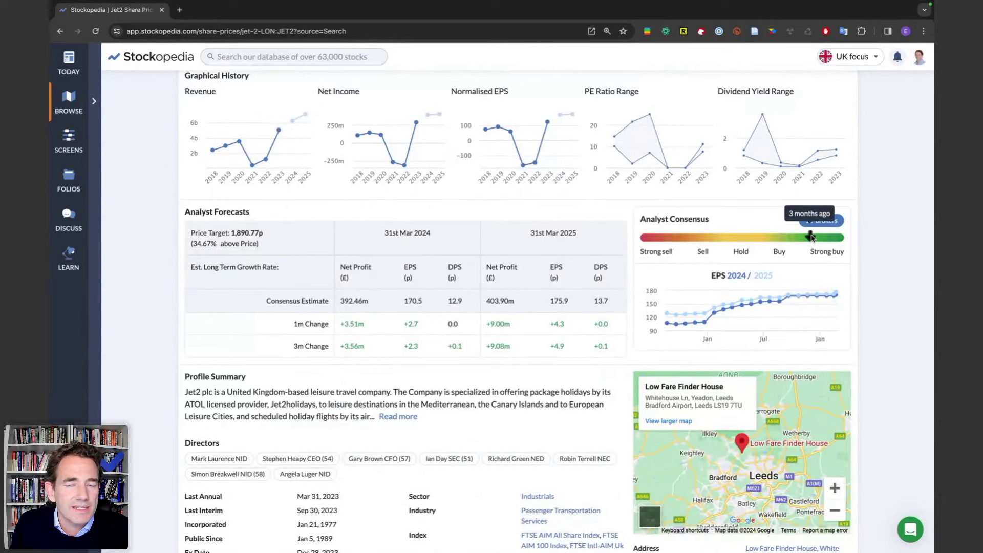
scroll(811, 237, "up", 15)
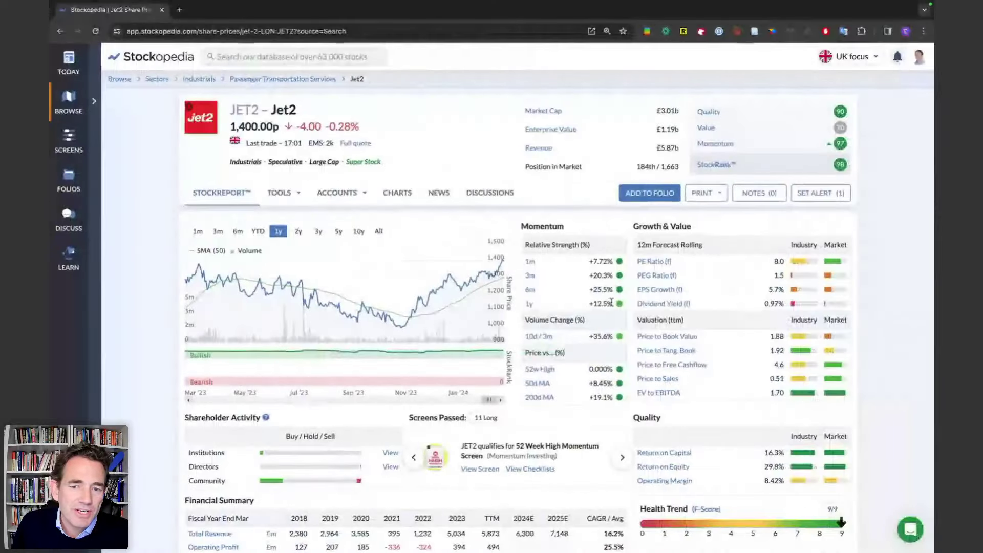
- Highlight the Exchange entry "LSE AIM Market" in the company details, and expand and collapse the full Profile Summary
scroll(611, 302, "down", 2)
scroll(611, 302, "down", 15)
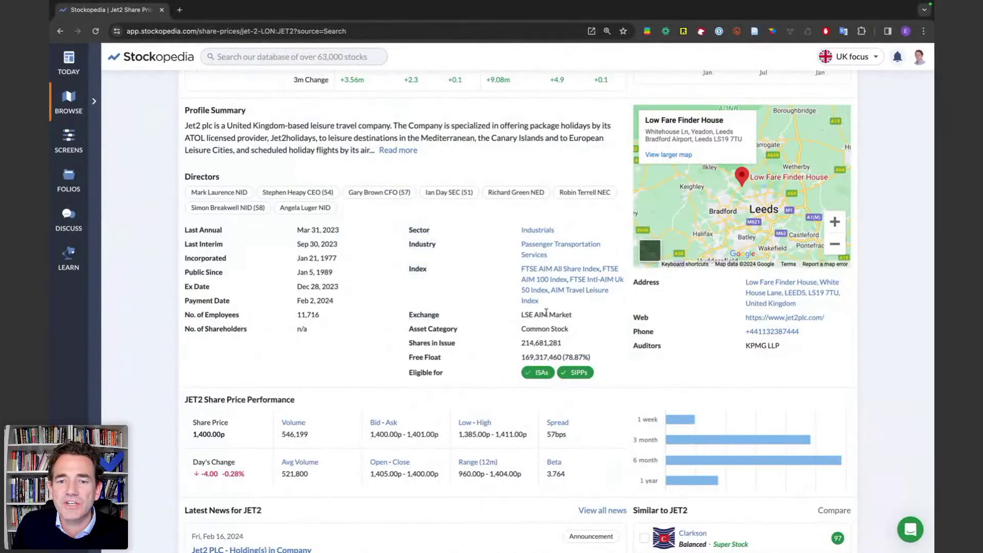
left_click_drag(575, 316, 519, 317)
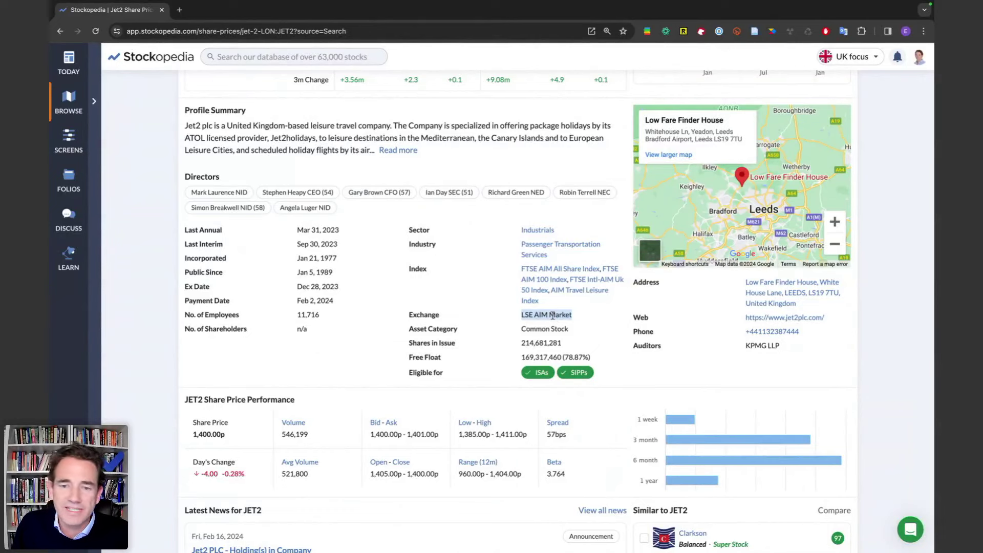
left_click(543, 323)
left_click_drag(583, 317, 522, 317)
left_click(528, 314)
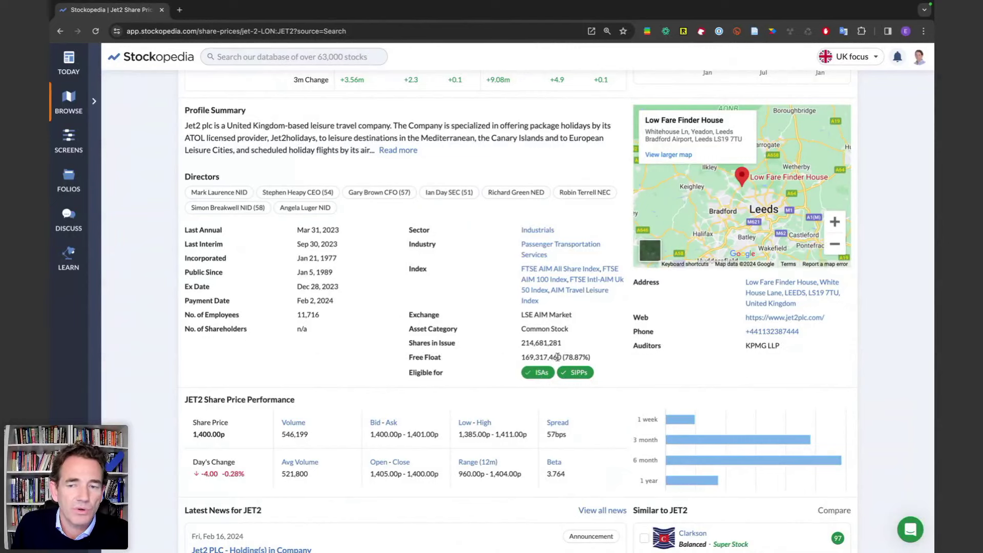
left_click(399, 150)
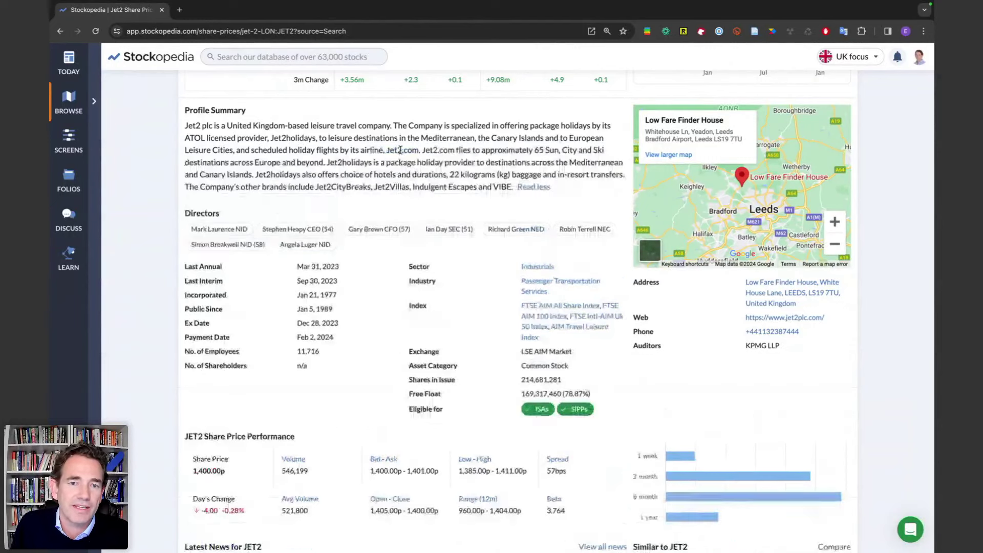
left_click(530, 187)
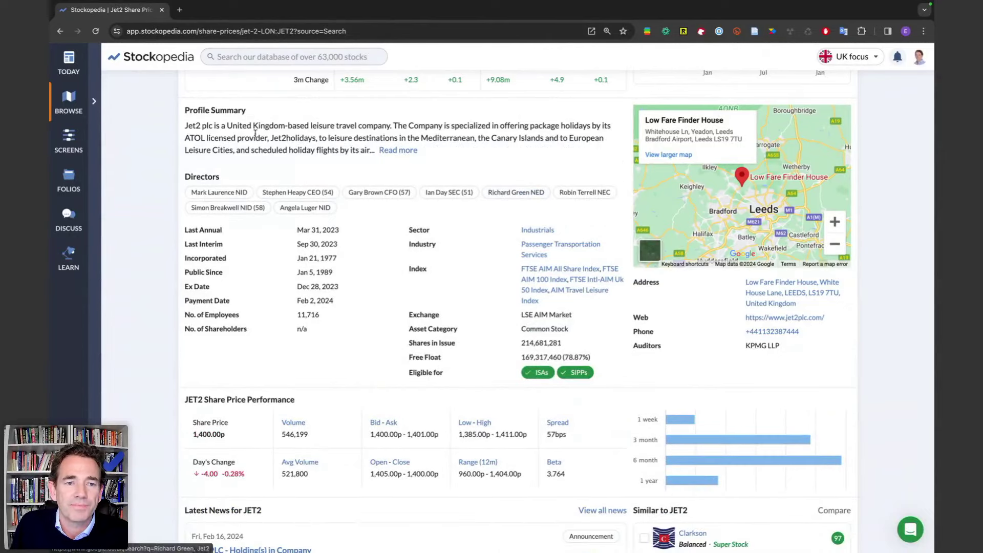
- Look up Jet2's CEO on Google through the Directors list and open the LinkedIn profile from the results
key("ctrl+Left")
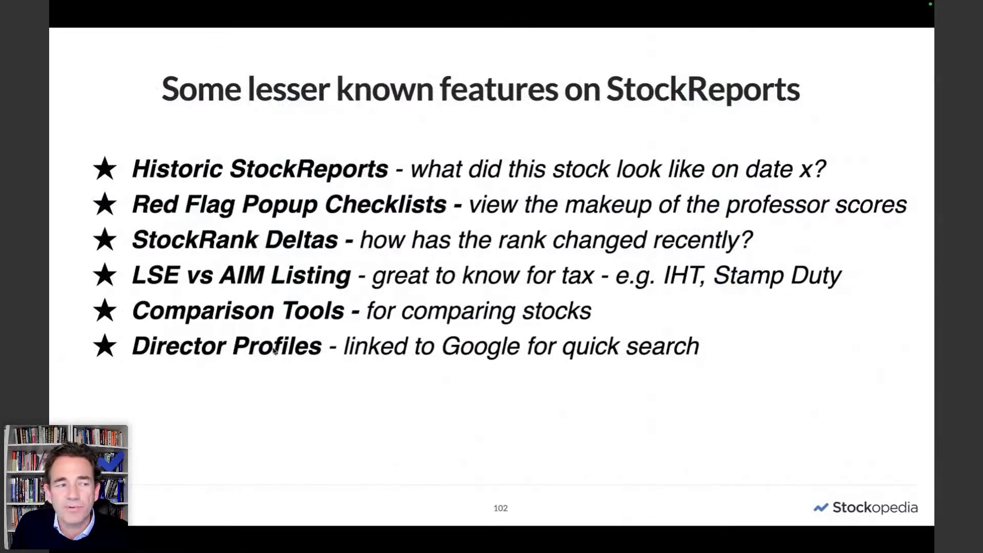
key("ctrl+Right")
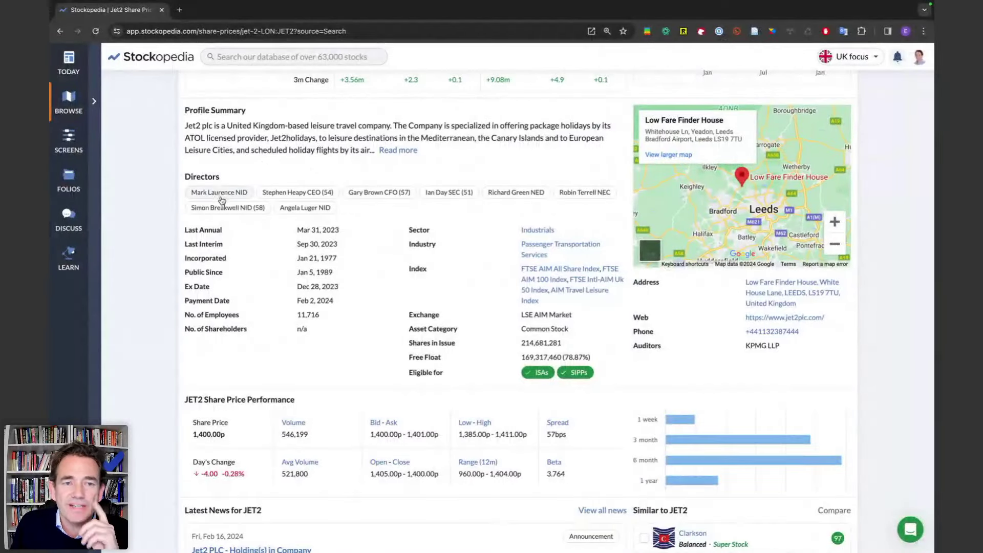
left_click(291, 196)
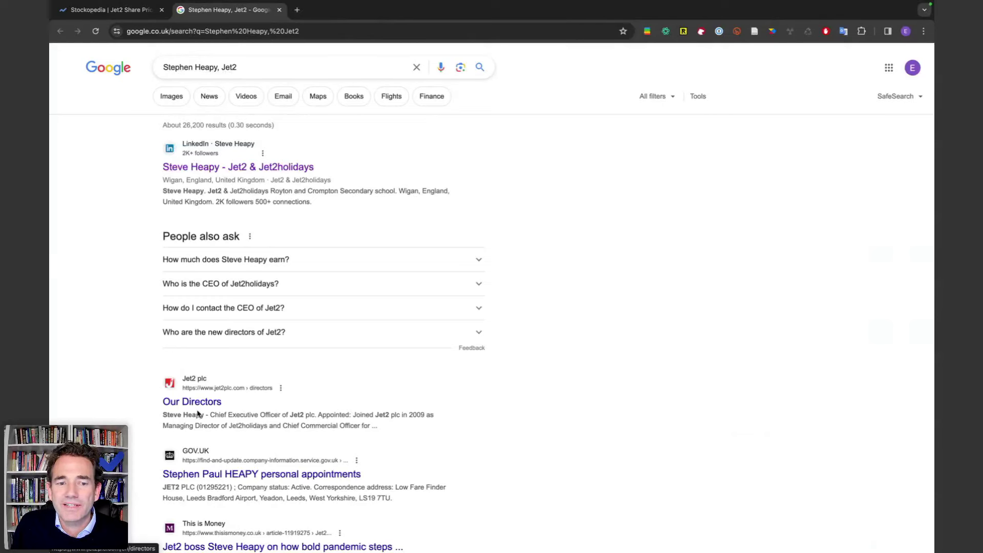
left_click(225, 168)
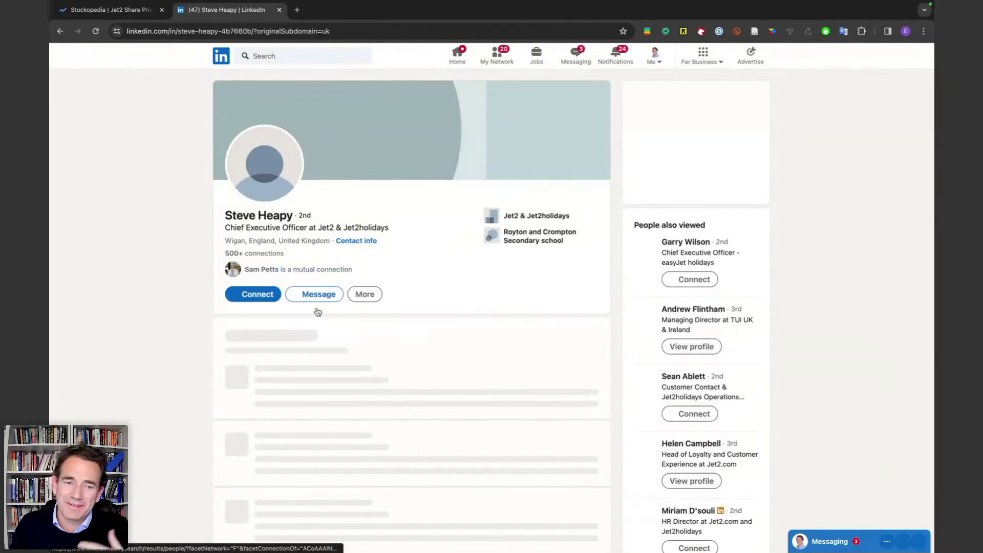
- Review the career experience on the Jet2 CEO's LinkedIn profile and close the profile to return to the StockReport
scroll(313, 327, "down", 3)
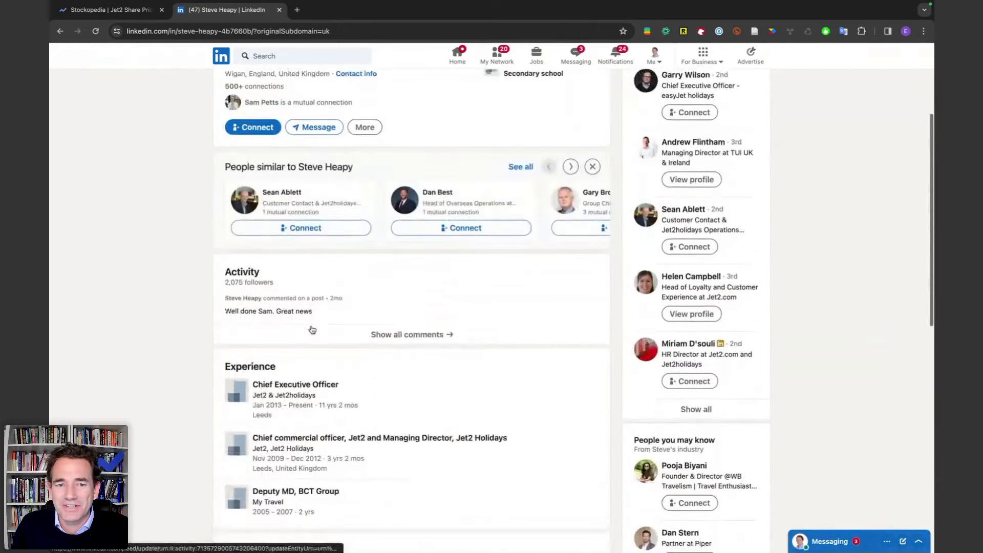
scroll(313, 330, "down", 2)
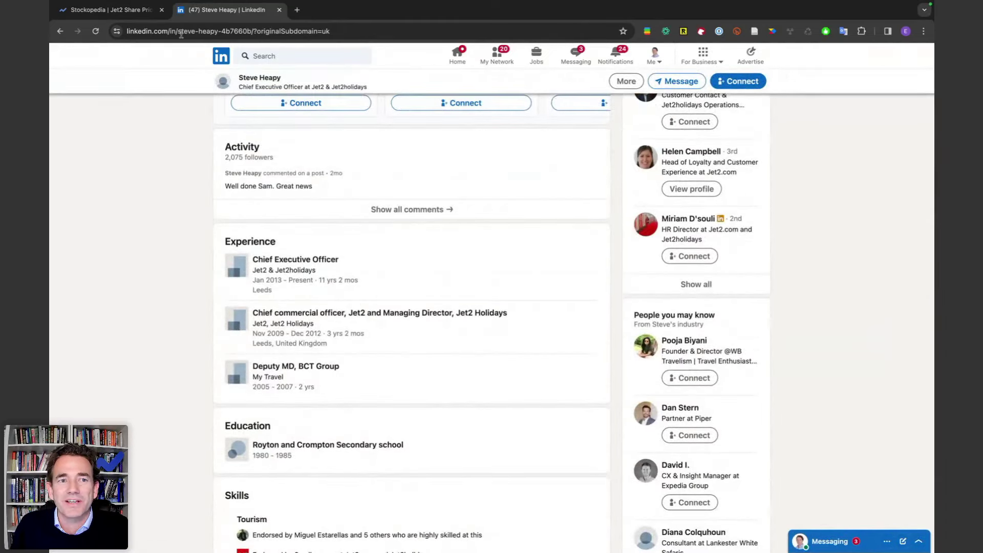
left_click(280, 10)
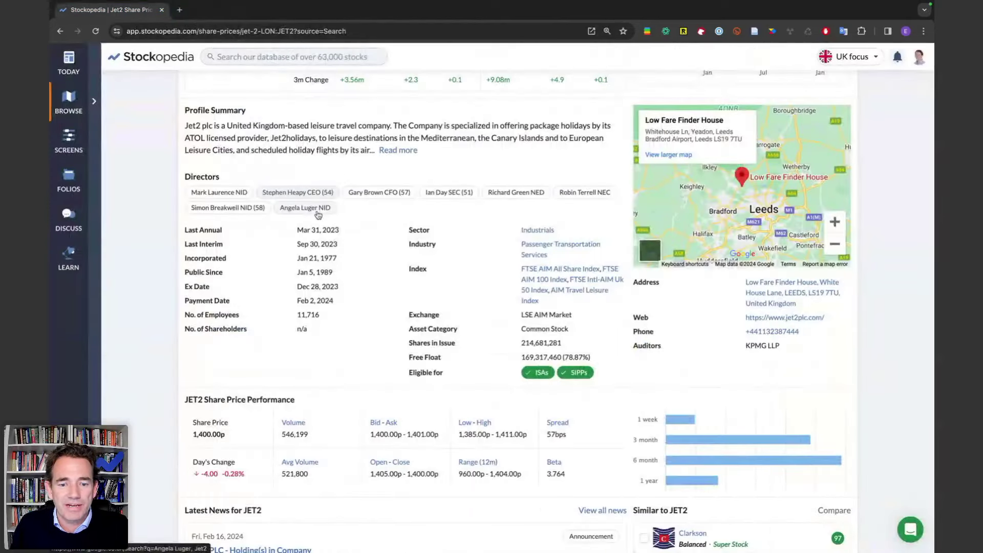
- Select easyJet, Wizz Air Holdings and International Consolidated Airlines SA among the stocks similar to Jet2 and open their side-by-side comparison
key("ctrl+Left")
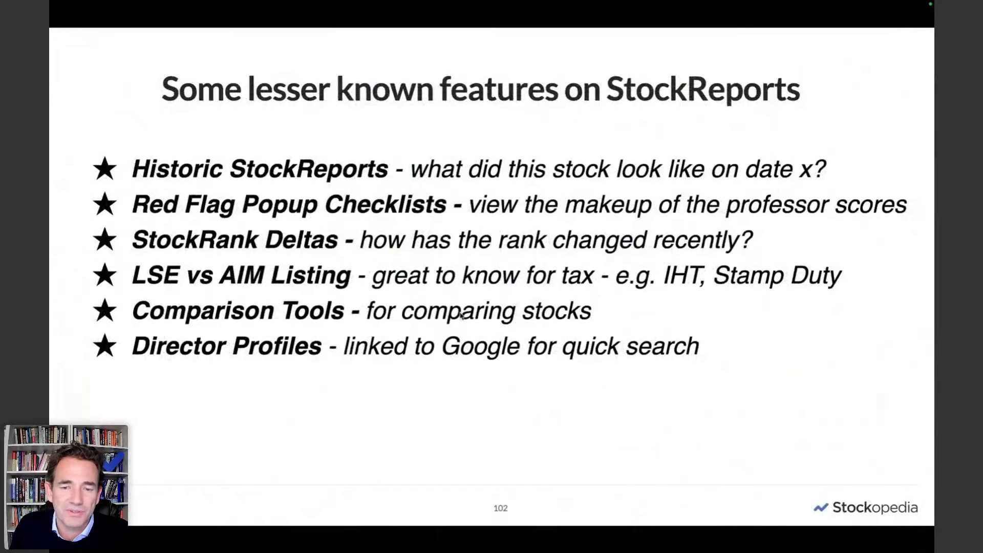
key("ctrl+Right")
scroll(572, 282, "down", 4)
scroll(572, 287, "up", 3)
scroll(572, 281, "down", 2)
scroll(479, 406, "down", 3)
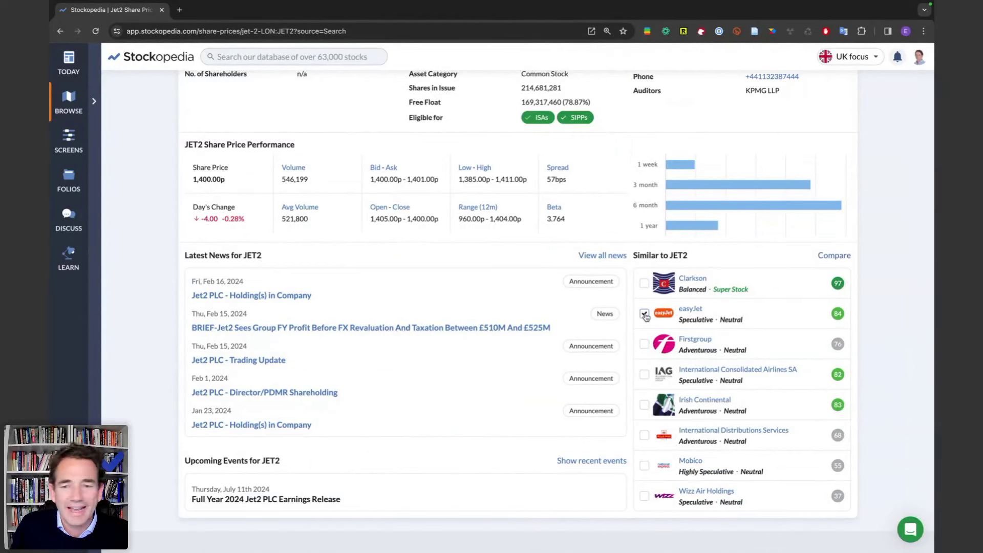
scroll(656, 451, "up", 1)
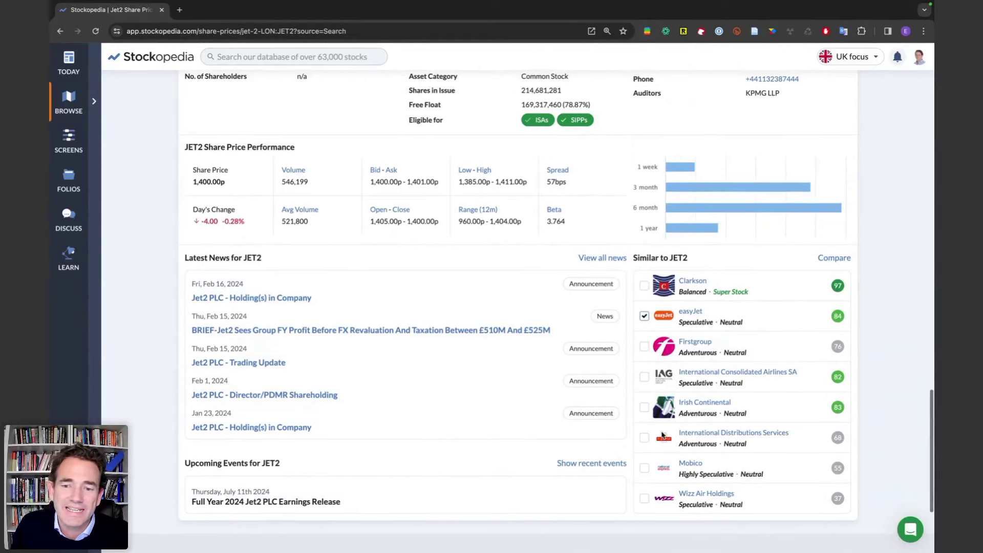
left_click(644, 499)
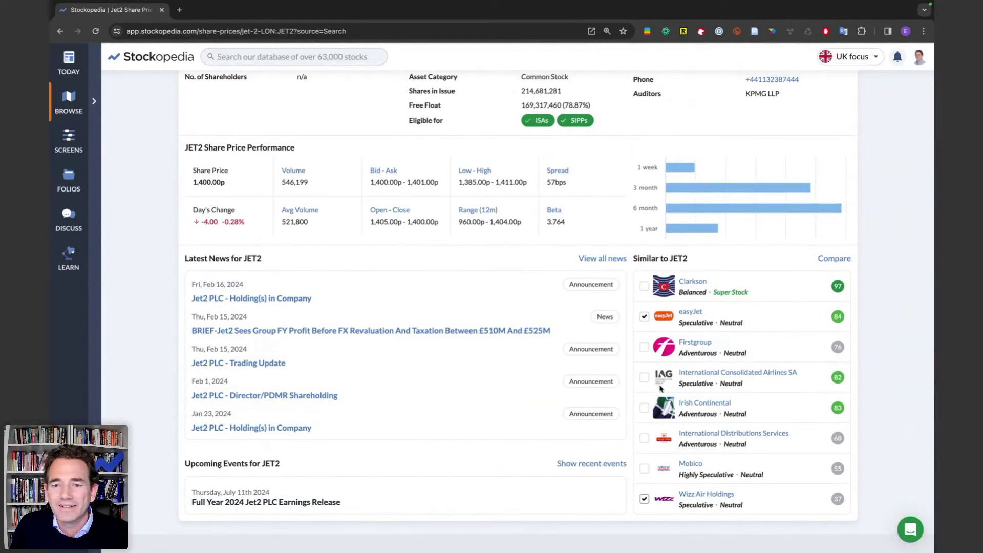
left_click(644, 378)
left_click(834, 259)
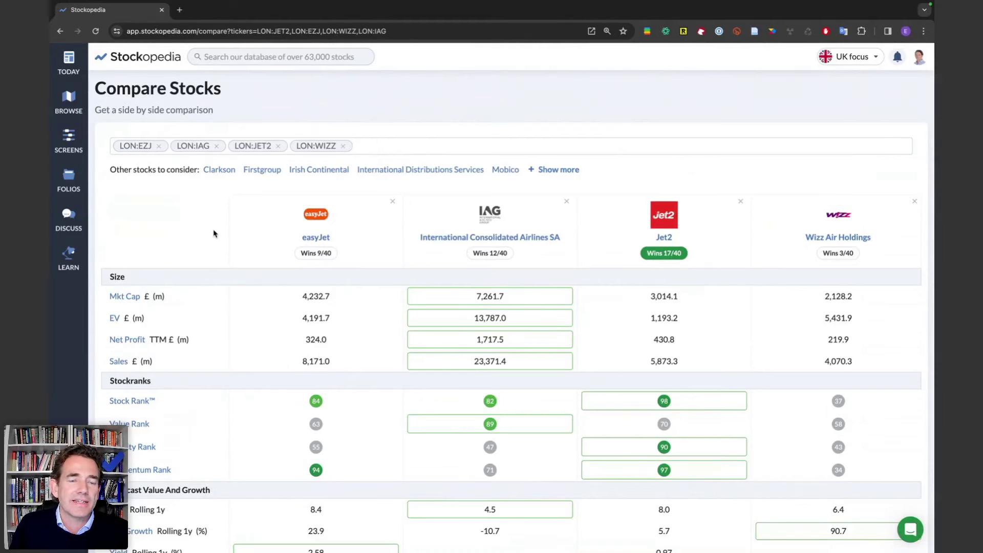
- Examine the size, StockRank, value, quality and momentum metrics across the four compared airline stocks, including each company's wins
scroll(213, 233, "down", 3)
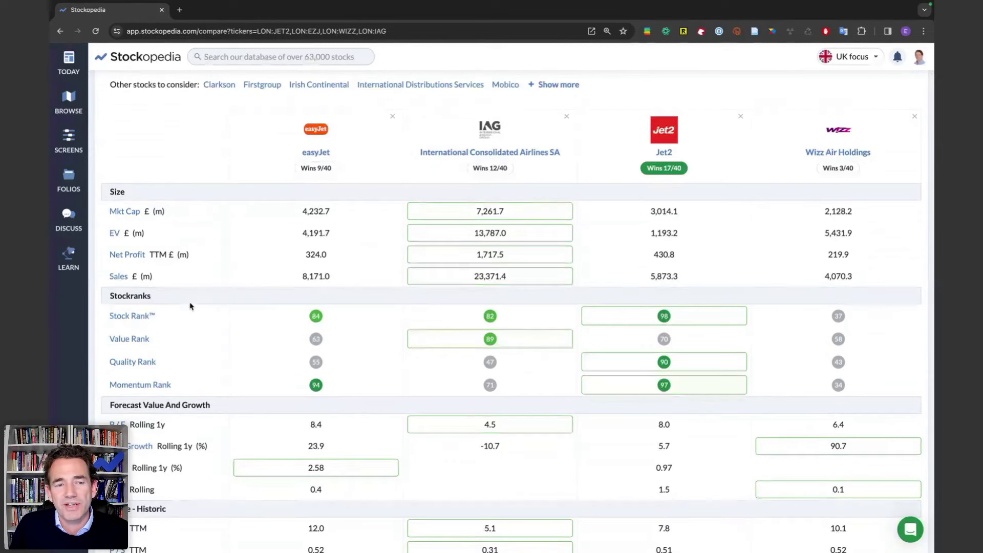
scroll(189, 290, "down", 3)
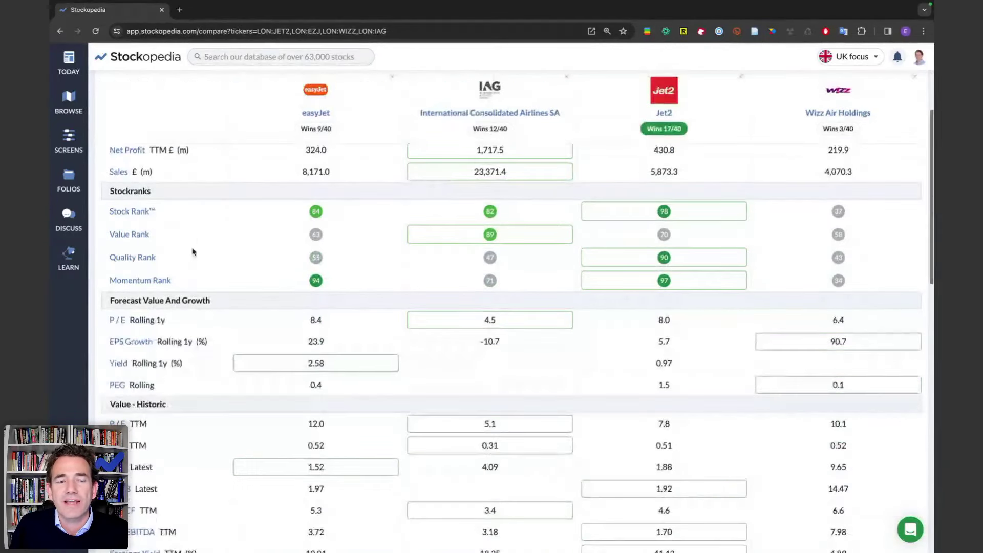
scroll(200, 395, "down", 2)
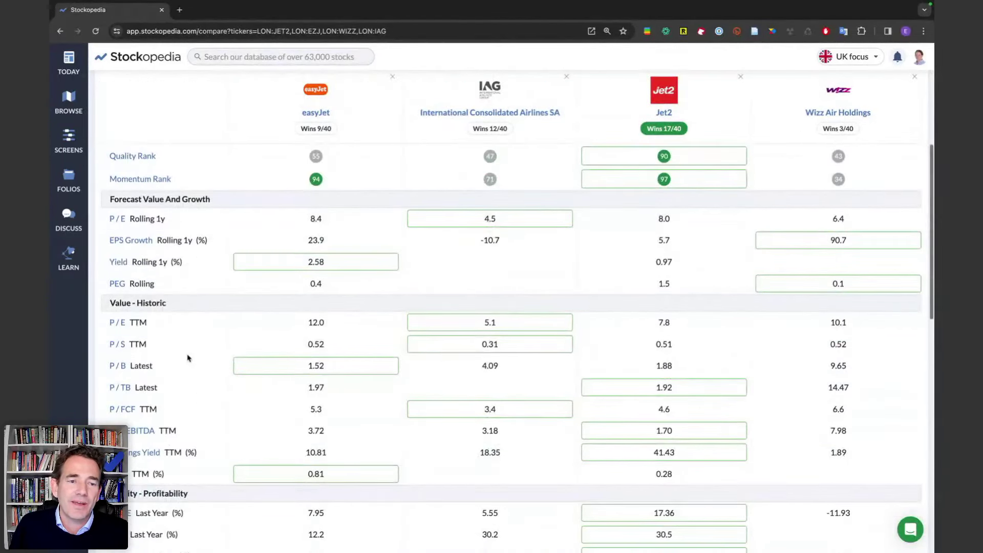
scroll(176, 415, "down", 3)
scroll(200, 453, "down", 1)
scroll(202, 454, "down", 9)
scroll(201, 450, "up", 12)
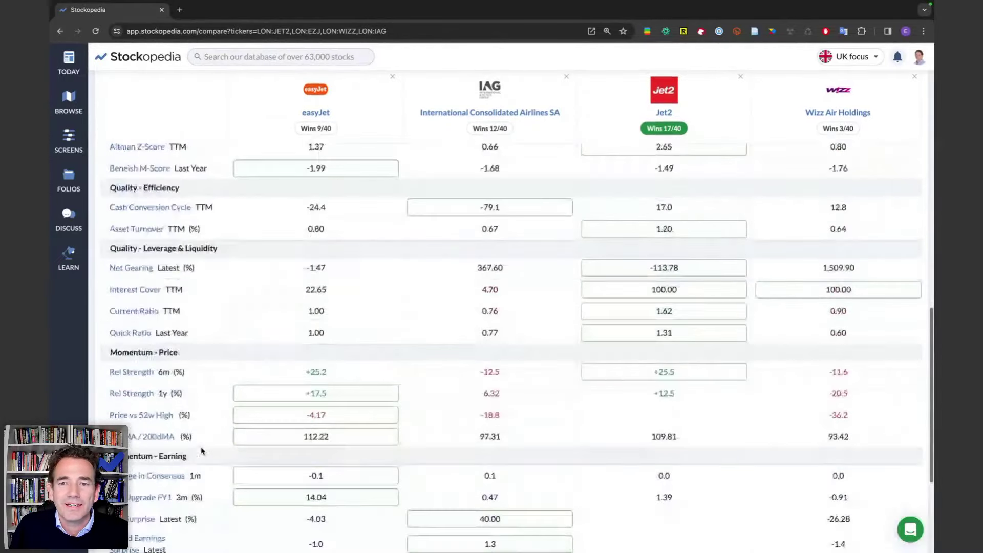
scroll(284, 315, "up", 3)
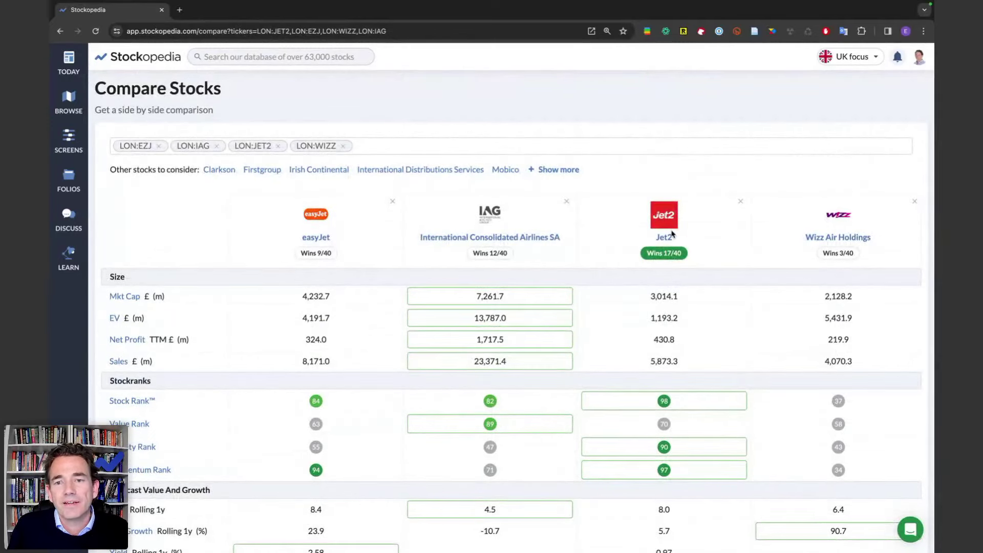
- Return to Jet2's StockReport and start a new stock comparison from its tools
left_click(60, 32)
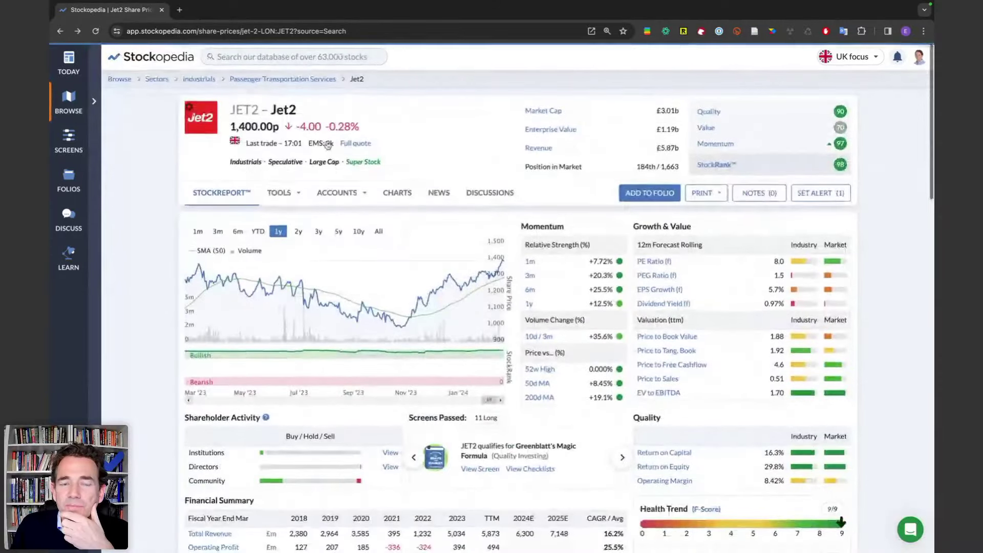
left_click(293, 197)
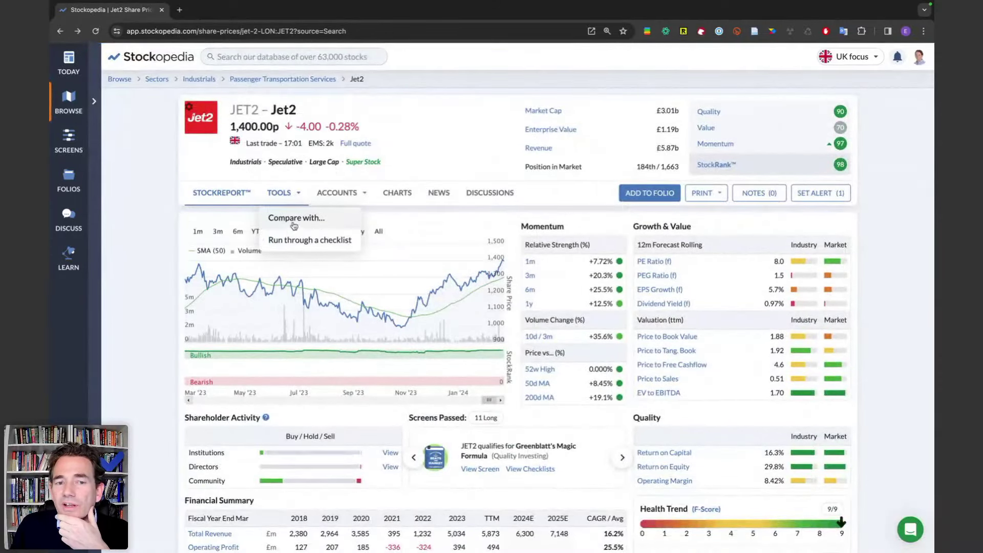
left_click(294, 219)
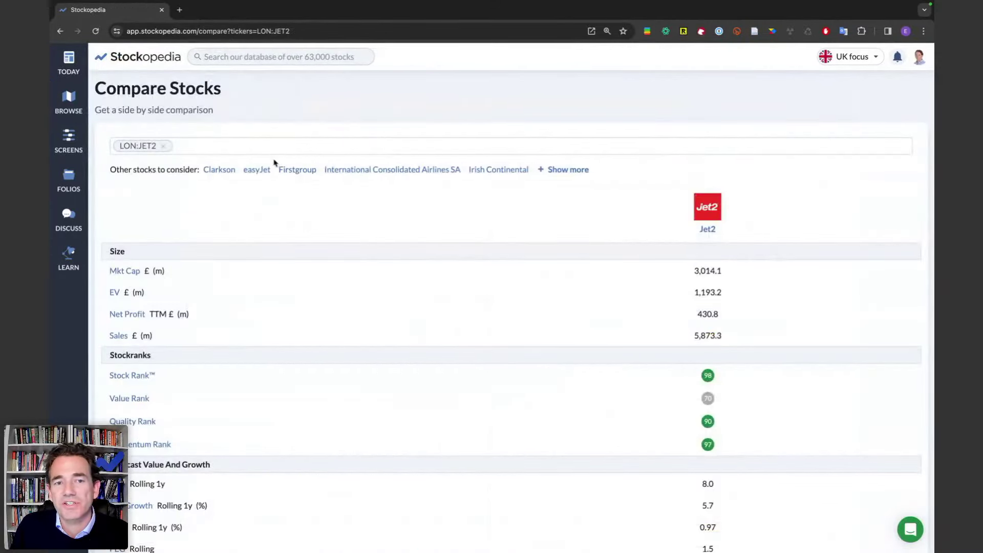
- Add On Beach group (OTB) and easyJet (EZJ) to the Jet2 comparison
left_click(267, 144)
type("otb")
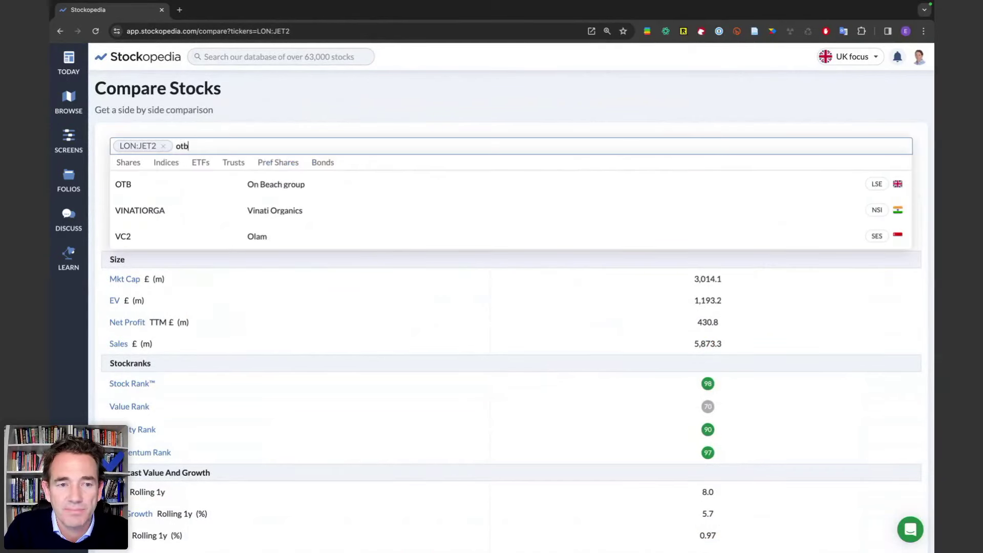
left_click(300, 192)
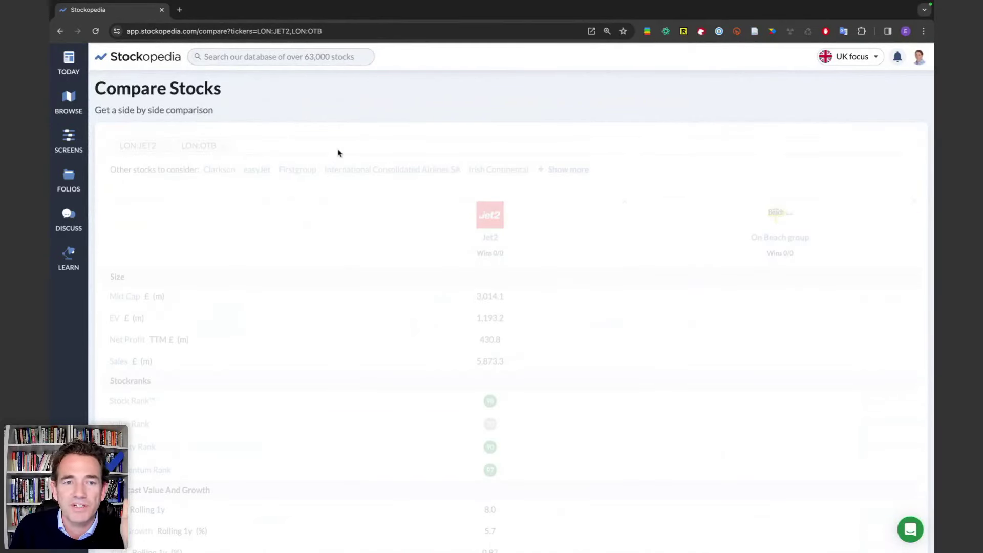
type("ezj")
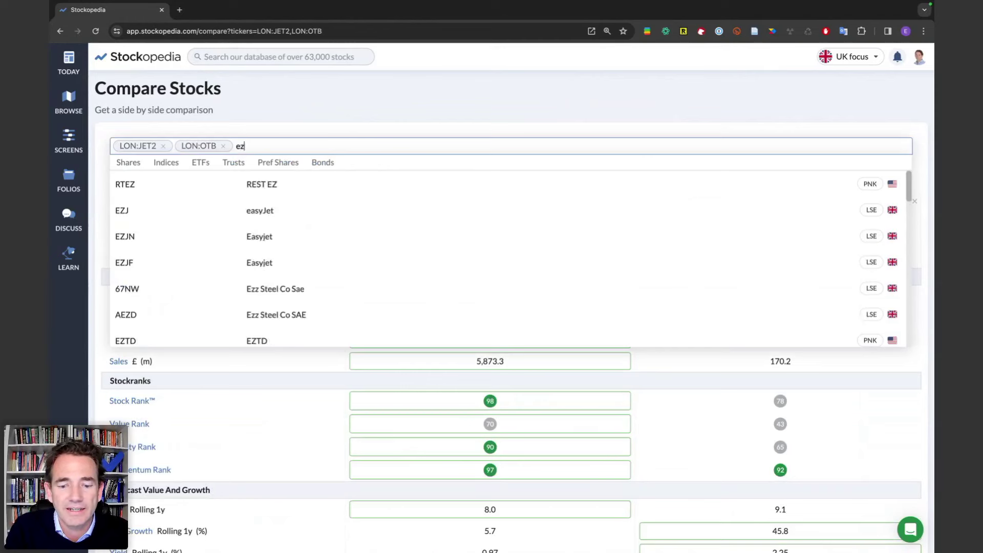
left_click(326, 185)
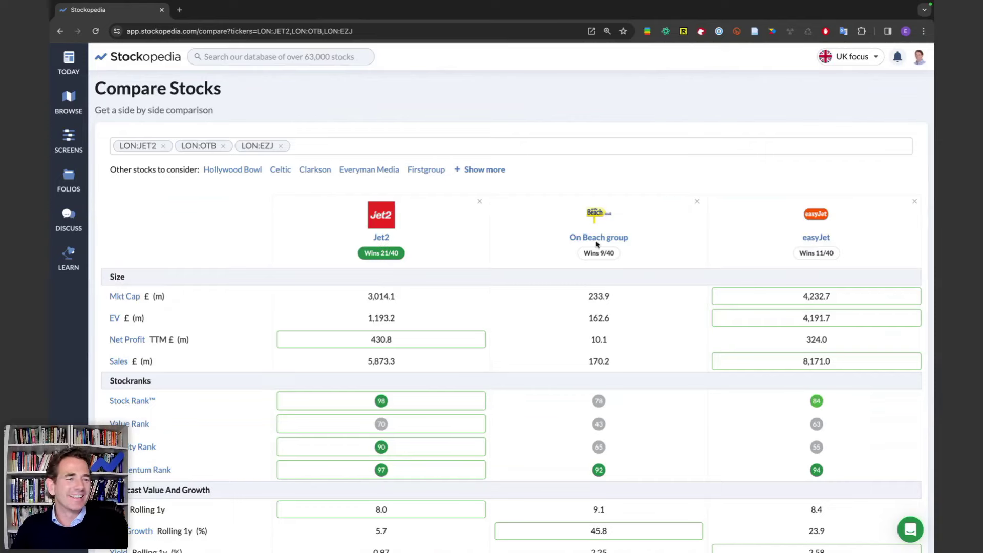
key("ctrl+Left")
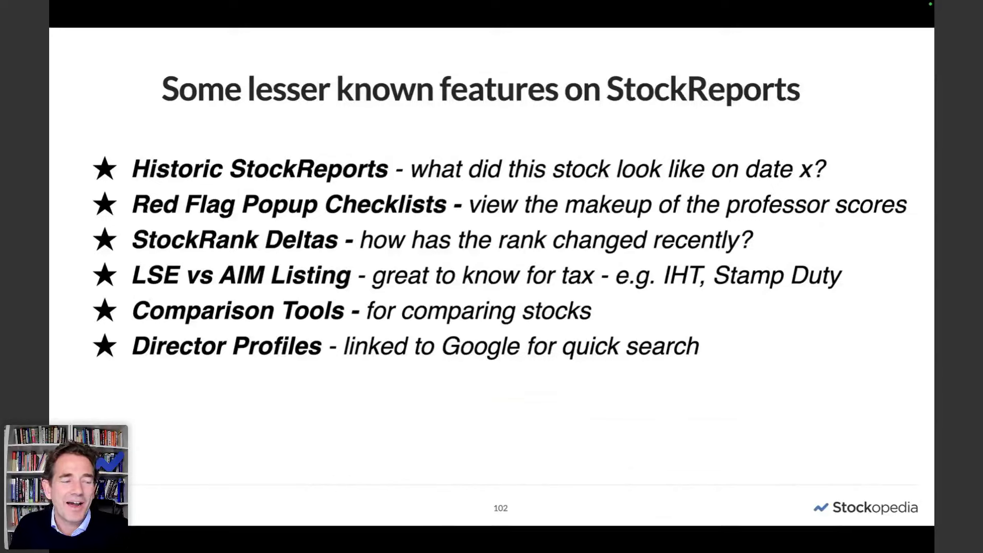
left_click(820, 232)
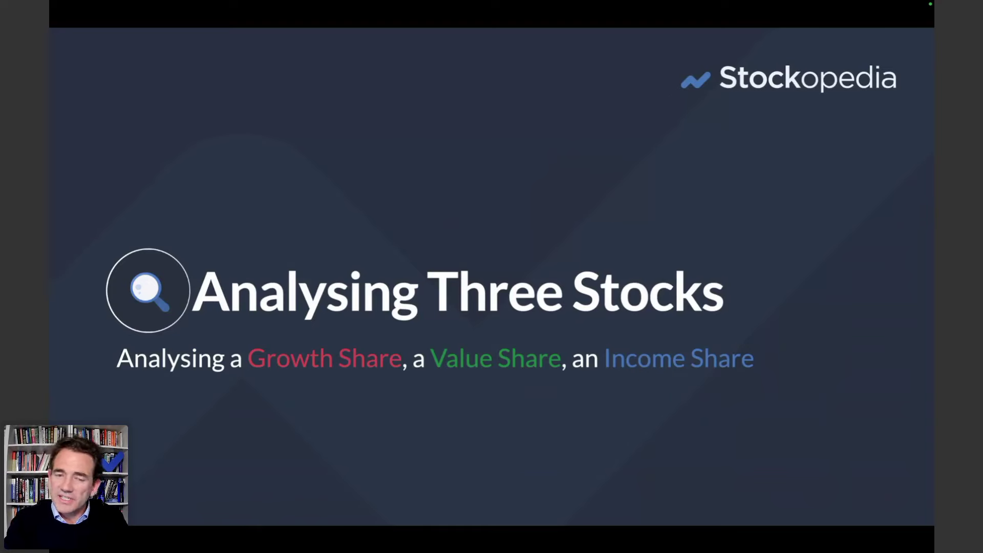
key("Right")
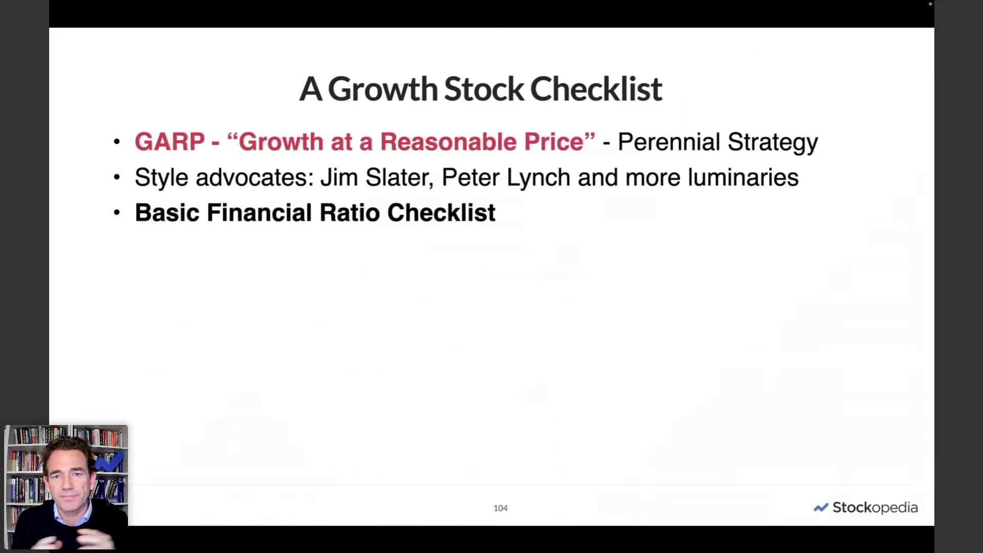
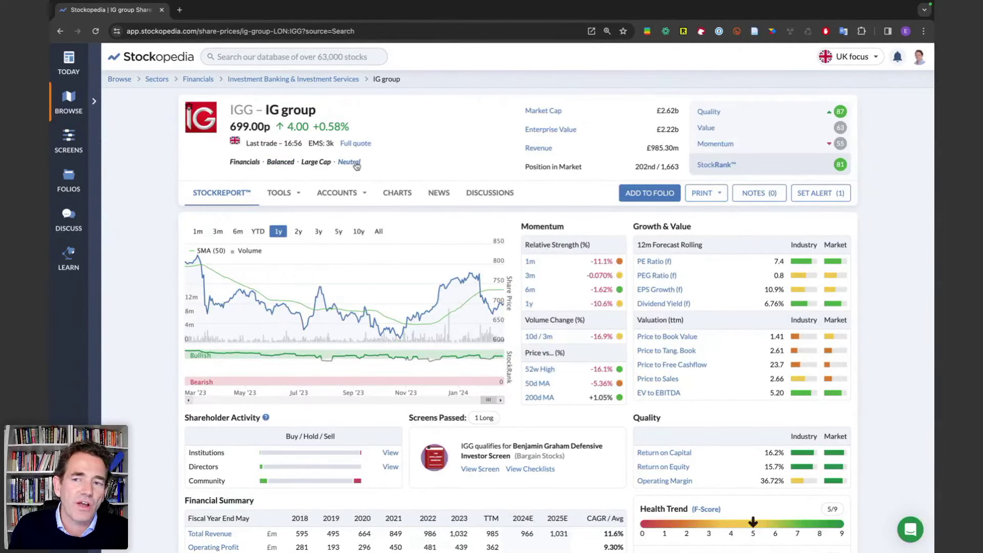
- Inspect the 30-day changes in IG group's StockRank and Quality scores, and highlight the forecast Dividend Yield
mouse_move(841, 164)
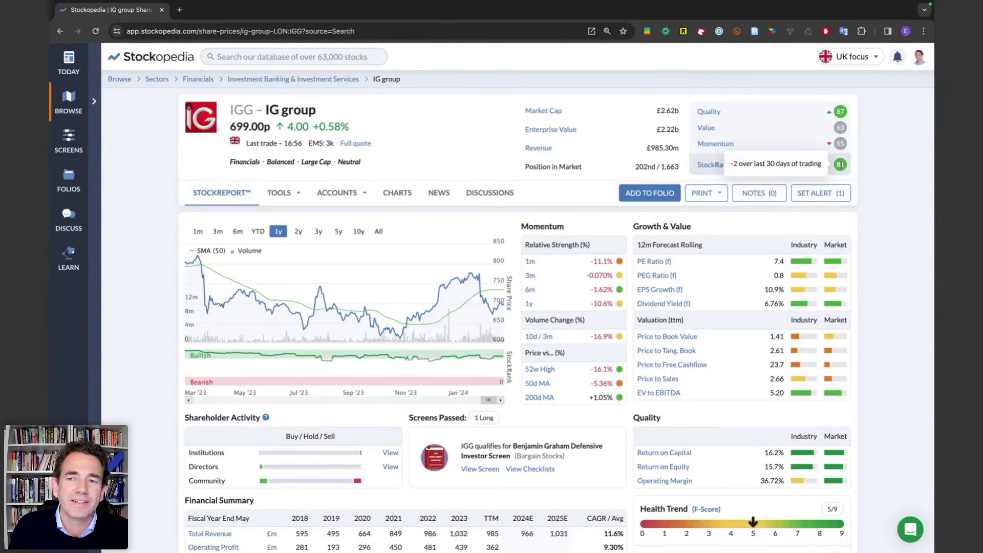
mouse_move(841, 111)
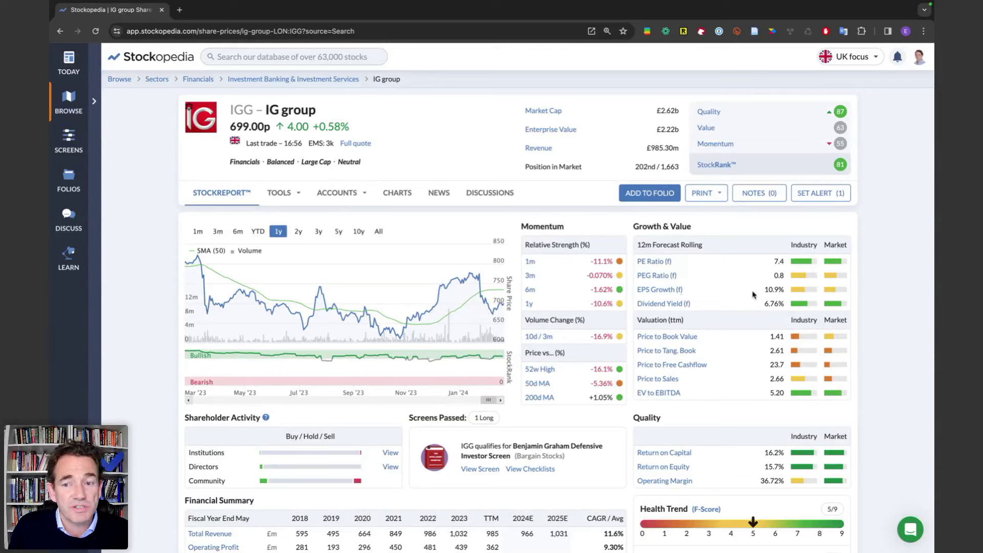
left_click_drag(784, 303, 765, 303)
left_click(765, 305)
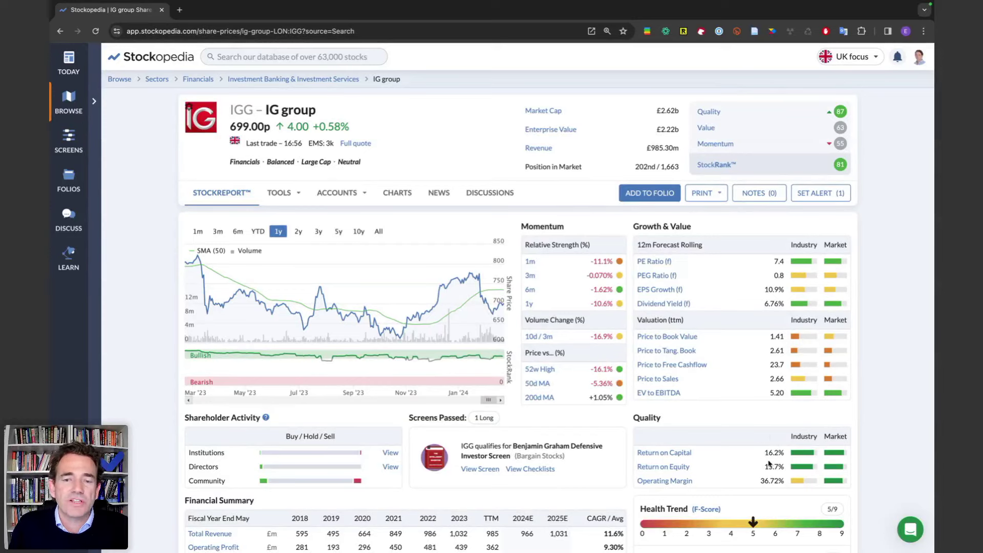
- Examine the Total Revenue, Net Profit, Operating Margin and ROCE trend charts in IG group's Financial Summary
scroll(763, 453, "down", 5)
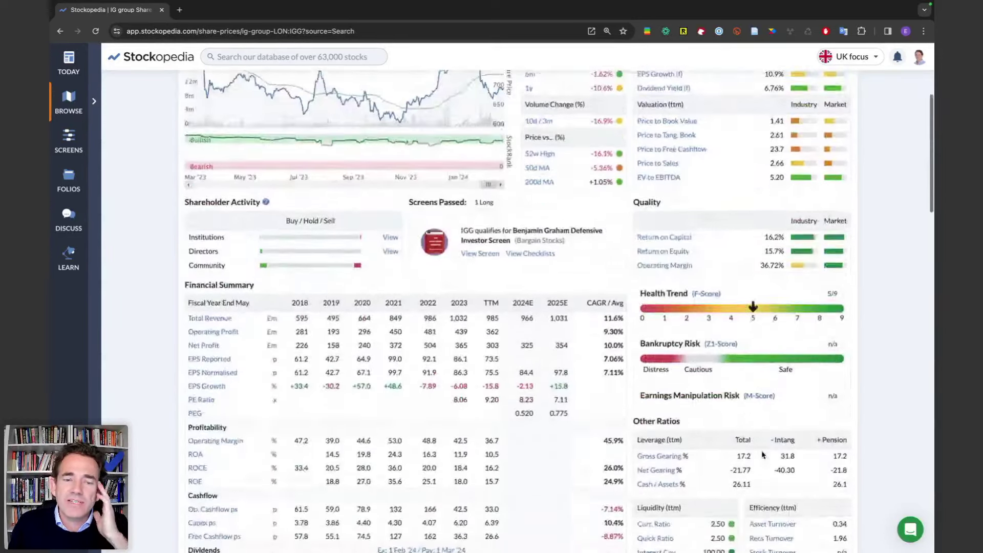
mouse_move(439, 261)
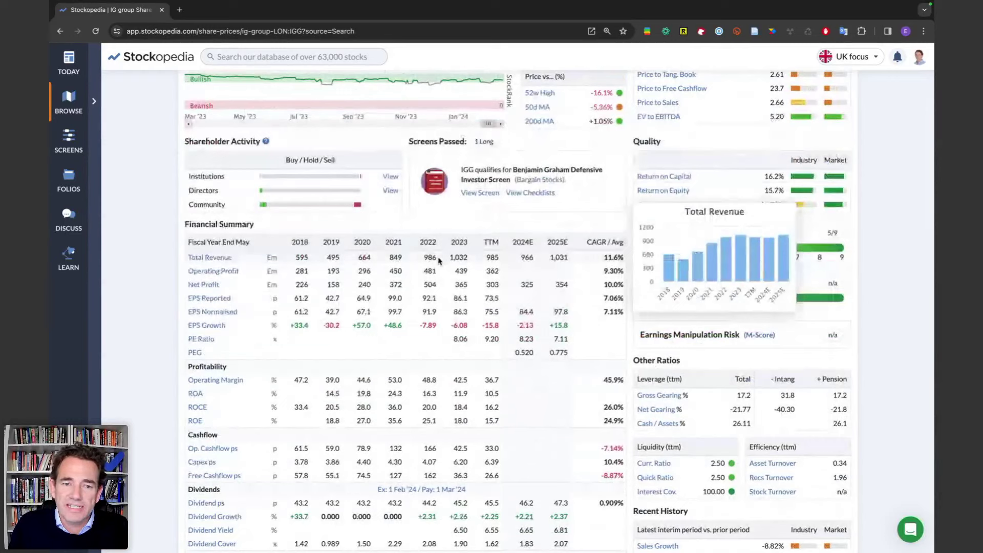
mouse_move(441, 290)
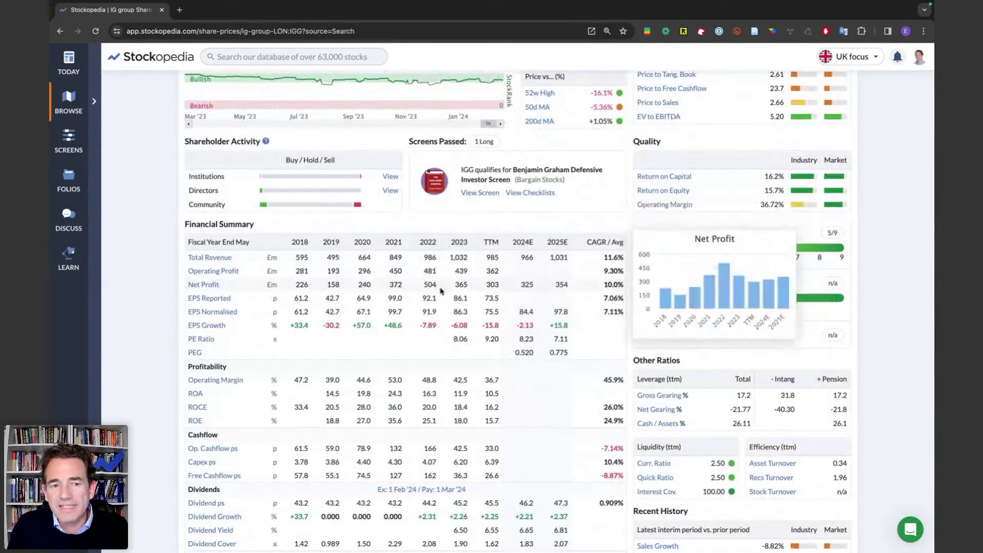
mouse_move(449, 384)
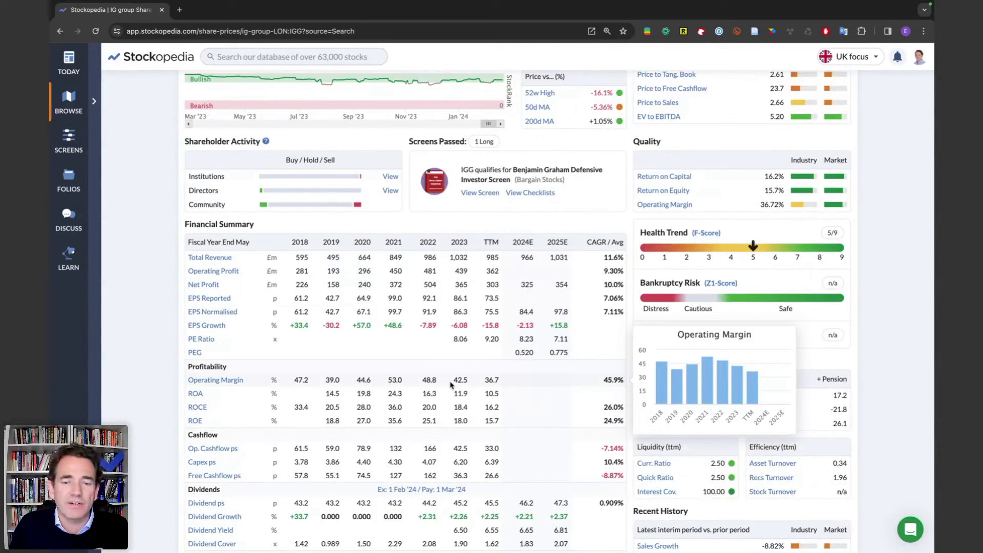
mouse_move(447, 411)
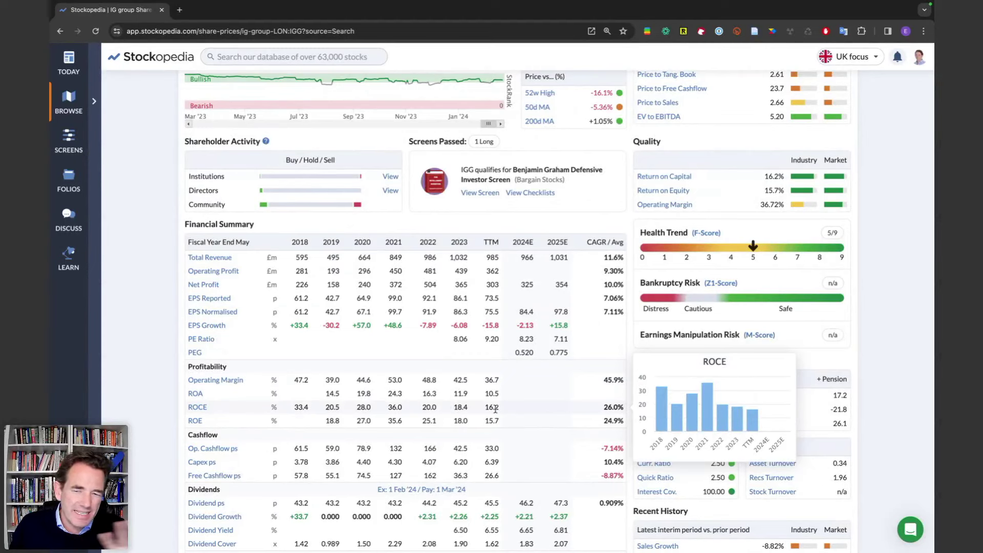
- Examine the Free Cashflow, Dividend per share and Dividend Cover trend charts in IG group's Financial Summary
scroll(493, 408, "up", 1)
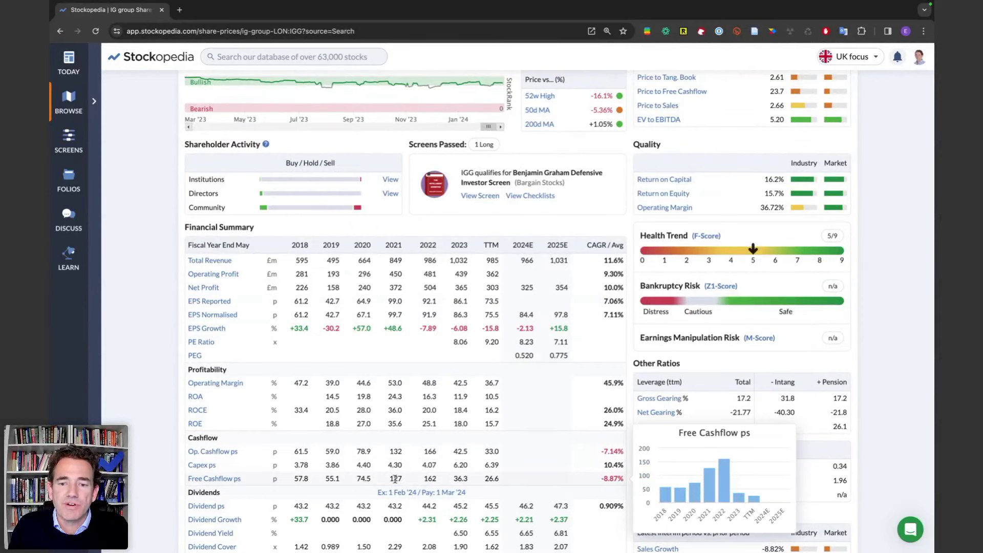
scroll(465, 389, "down", 3)
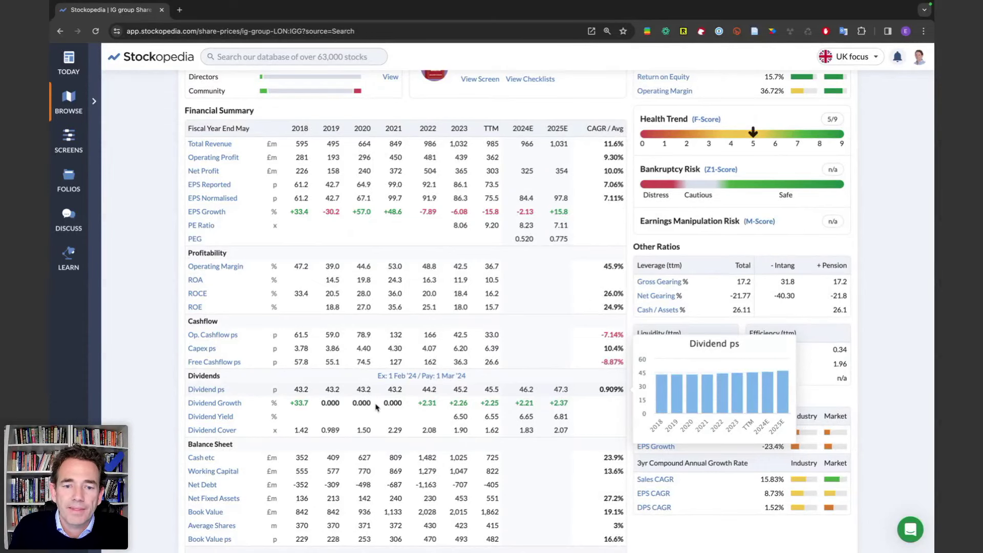
mouse_move(382, 433)
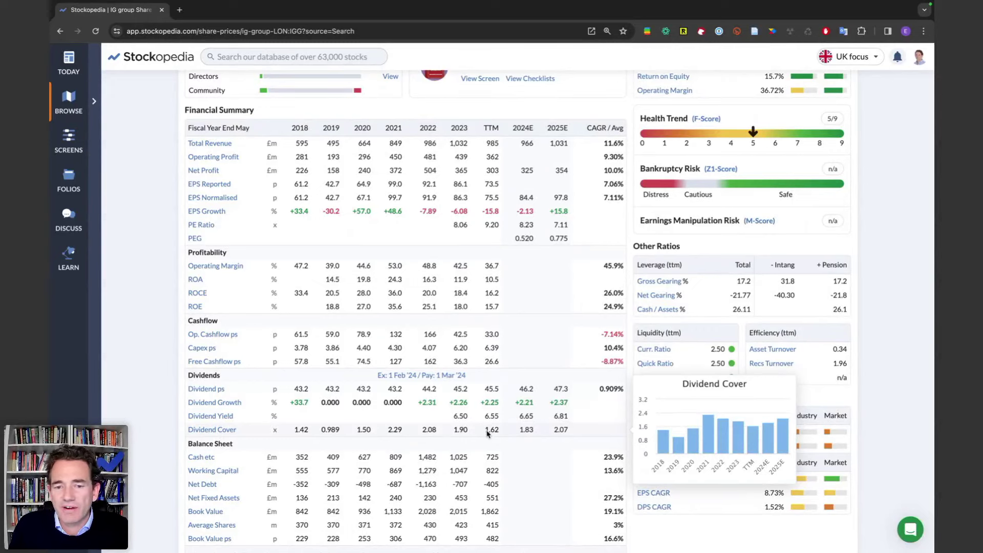
- Examine IG group's Average Shares trend and the EPS 2024/2025 chart under Analyst Consensus
scroll(489, 431, "down", 2)
mouse_move(458, 474)
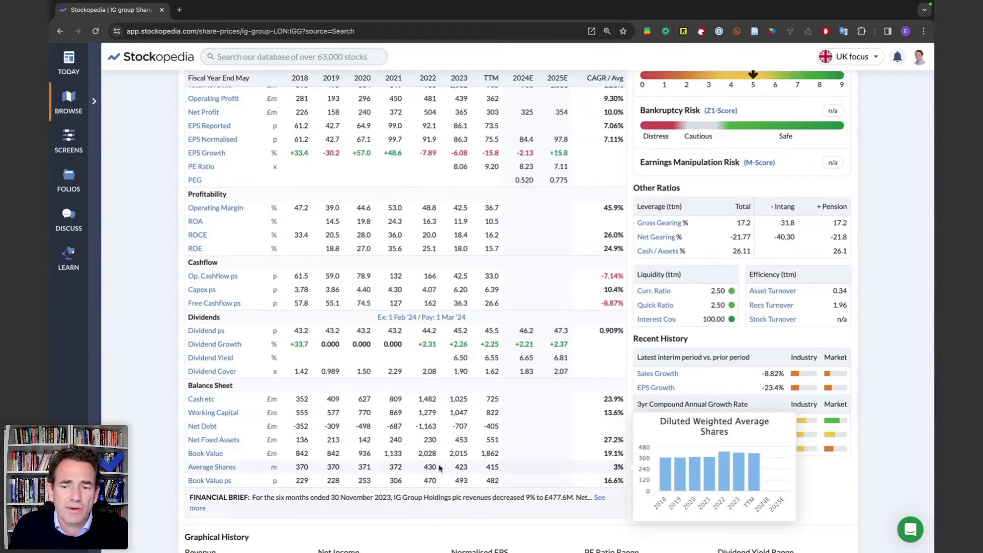
scroll(492, 471, "down", 3)
scroll(492, 471, "down", 4)
mouse_move(816, 443)
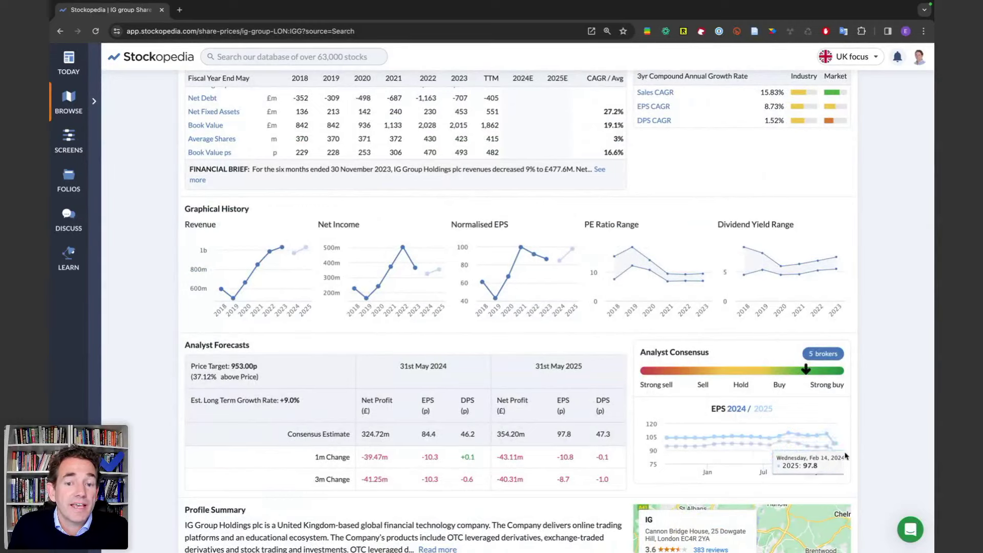
scroll(704, 460, "up", 8)
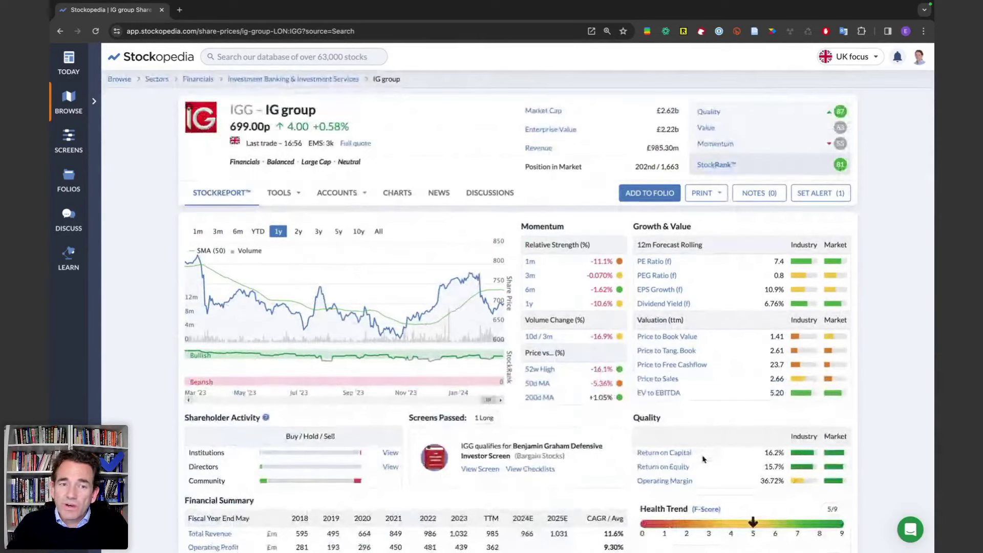
- Switch to the presentation, advance to the Q&A slide, and return to the Stockopedia browser page
key("ctrl+Left")
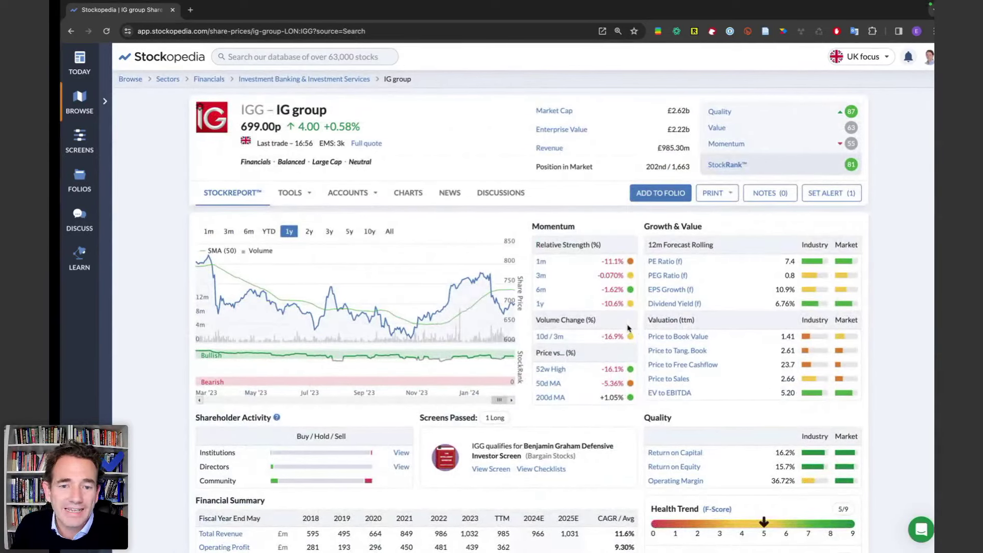
key("Right")
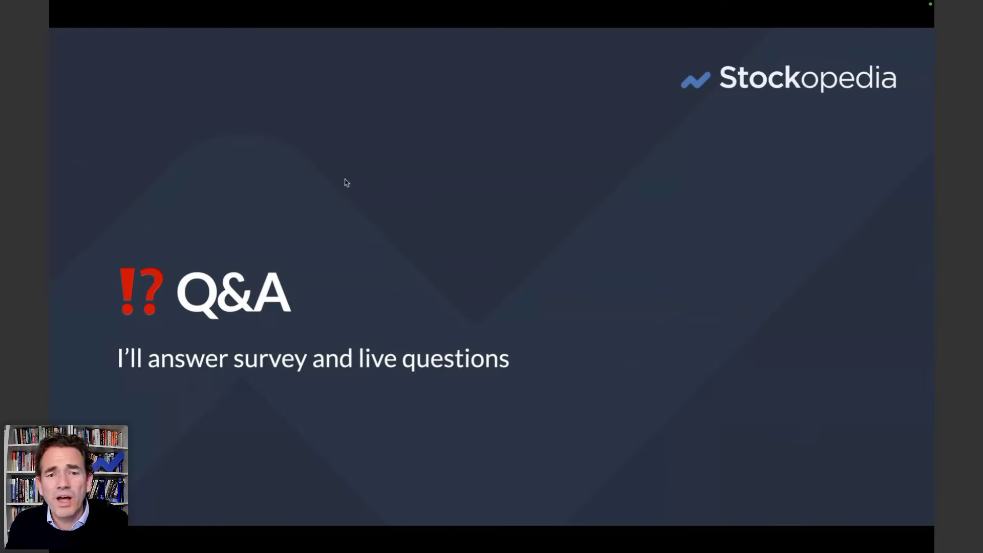
key("ctrl+Right")
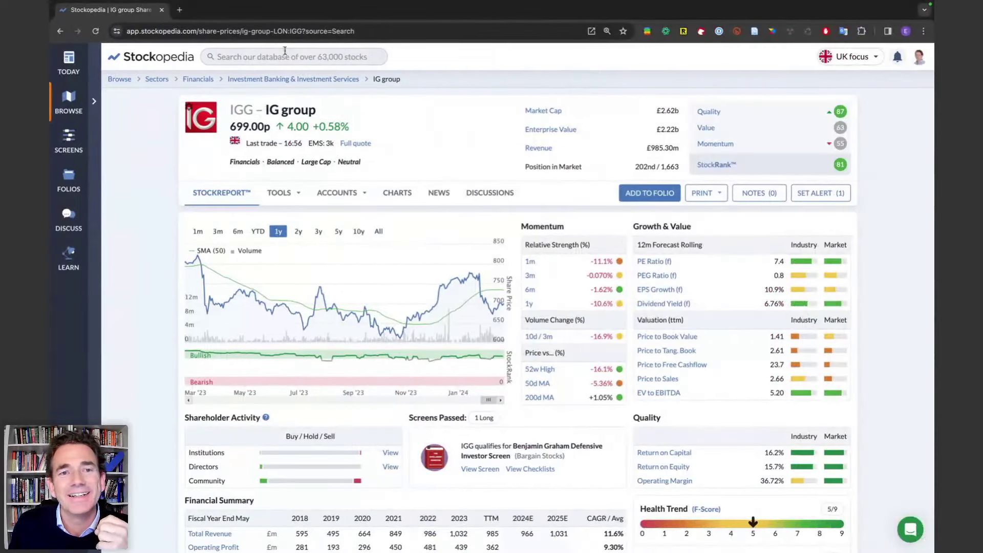
- Open the StockReport for Mcdonald's (MCD) and examine the Book Value trend chart in its Financial Summary
left_click(285, 53)
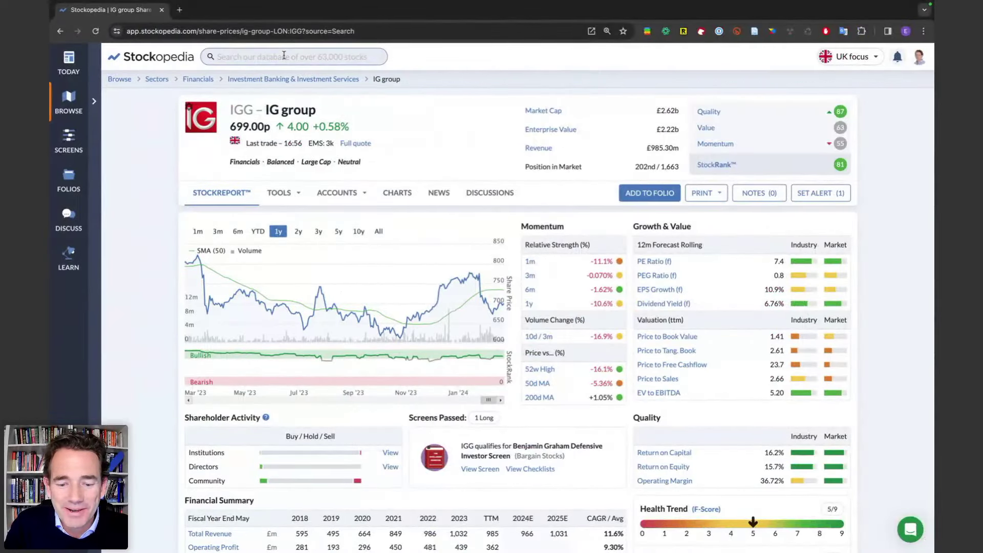
type("mcd")
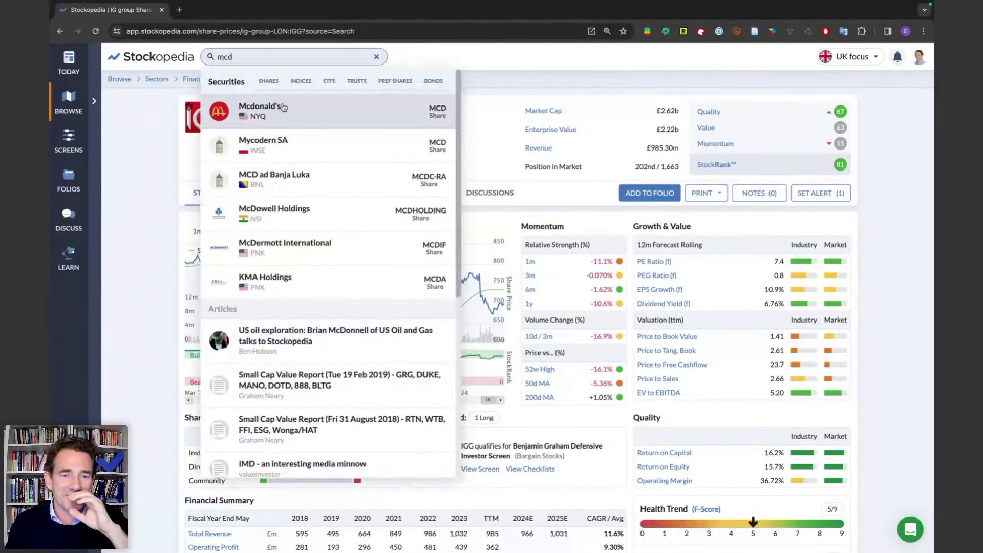
left_click(283, 104)
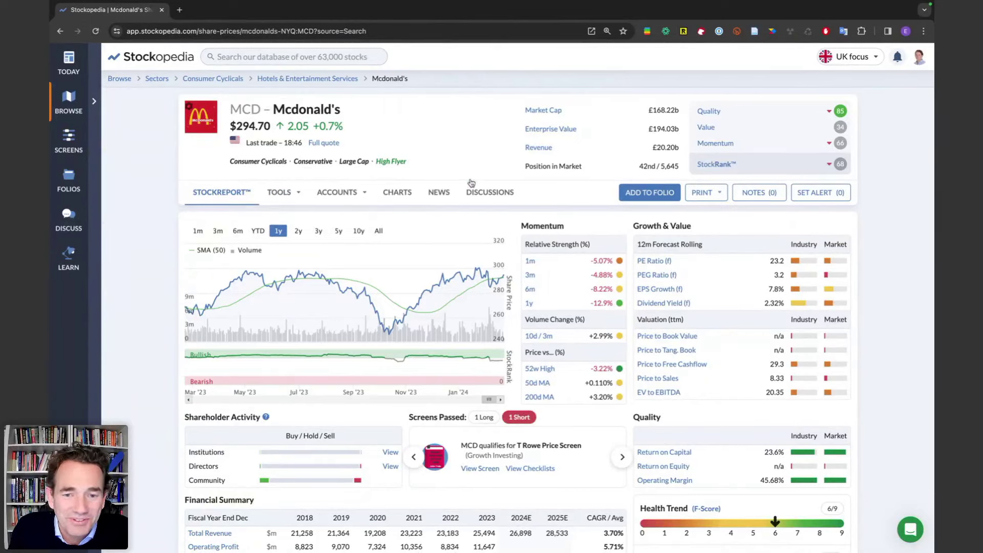
scroll(471, 183, "down", 3)
scroll(471, 184, "down", 6)
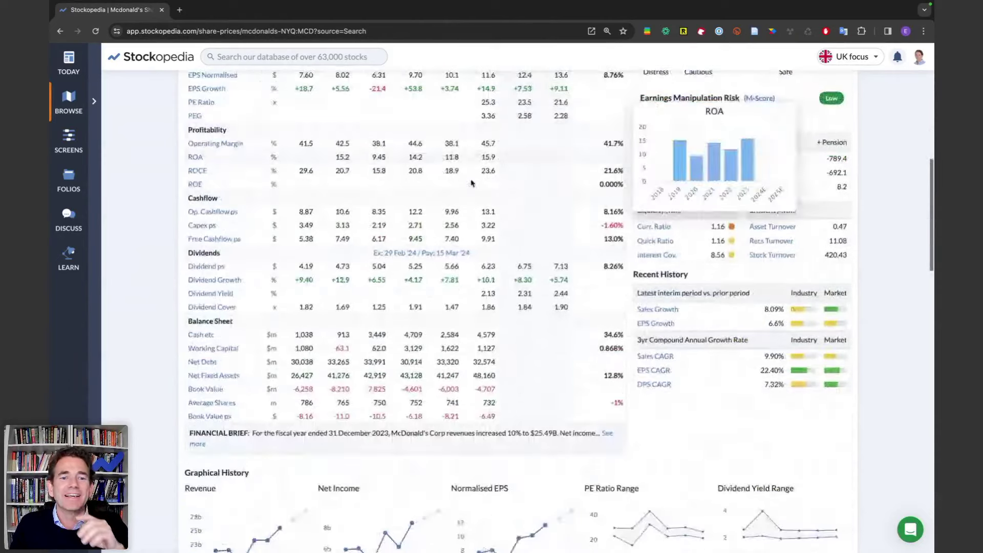
mouse_move(484, 382)
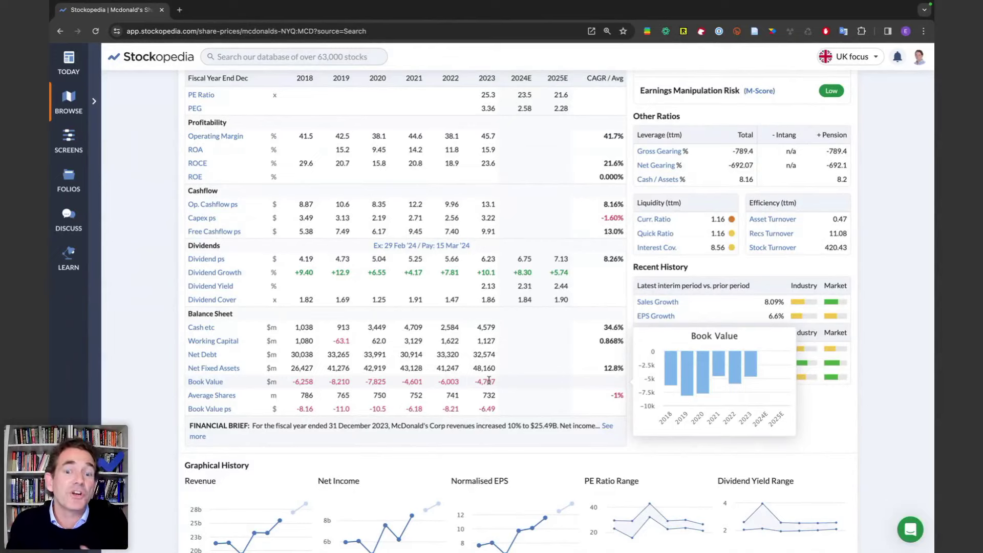
- Open the annual balance sheet for Mcdonald's and examine its liabilities and Total Equity history
scroll(489, 380, "up", 1)
scroll(489, 380, "up", 10)
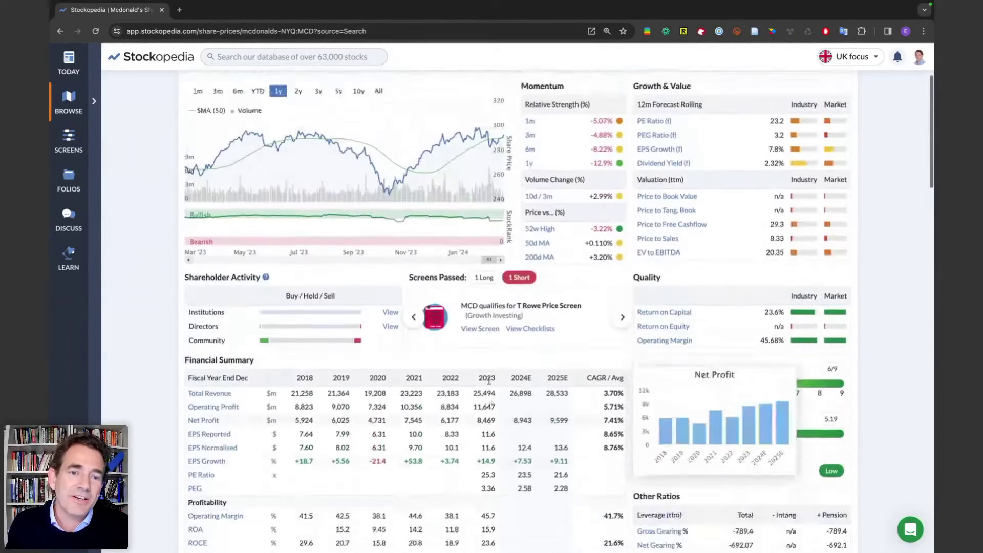
mouse_move(338, 193)
left_click(354, 218)
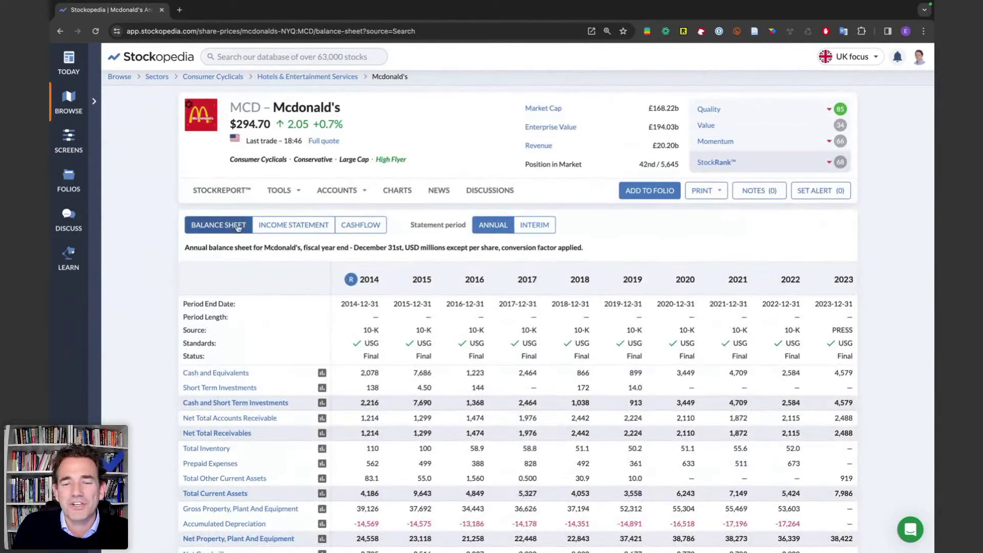
scroll(720, 353, "down", 5)
scroll(721, 353, "down", 5)
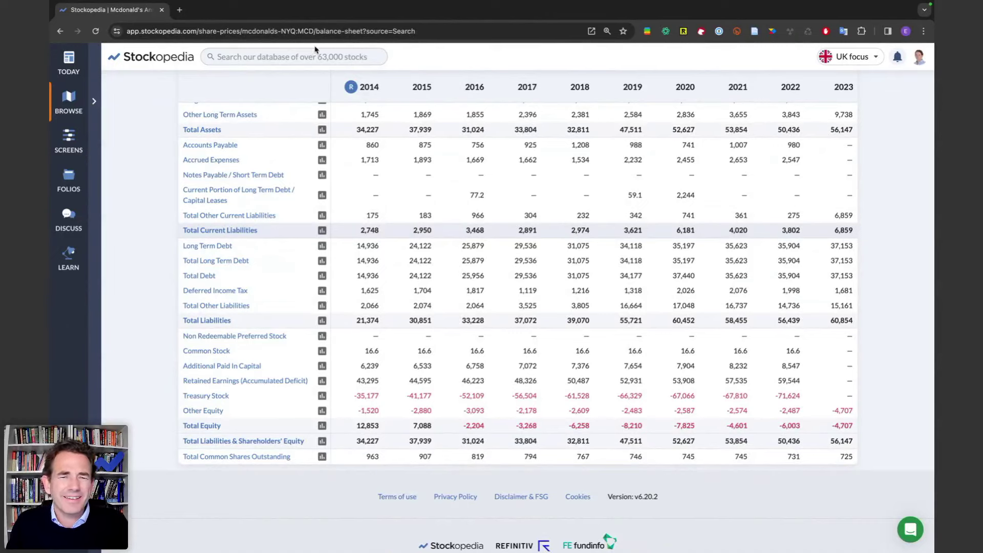
- Search for msft and open the annual balance sheet of Microsoft (MSFT)
left_click(382, 57)
type("ms")
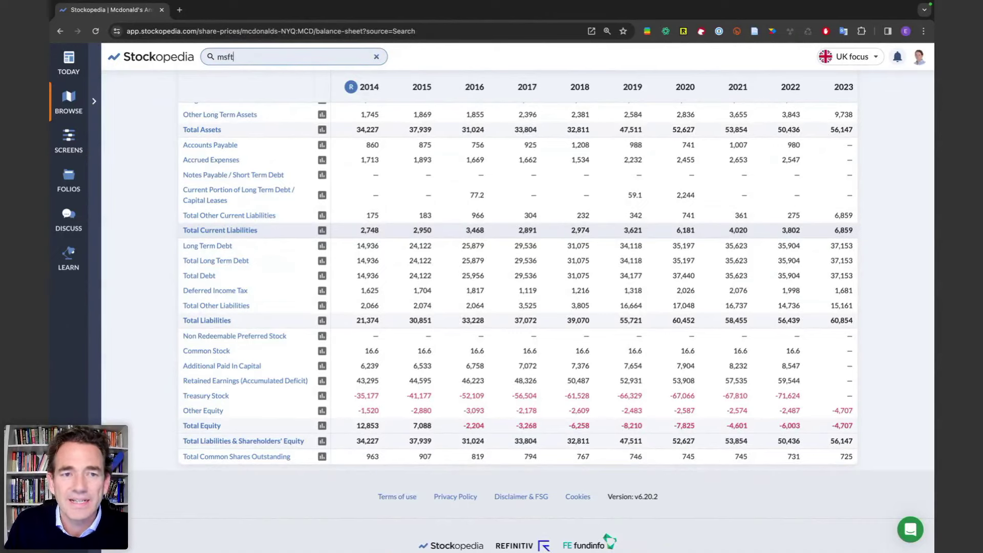
type("ft")
left_click(323, 103)
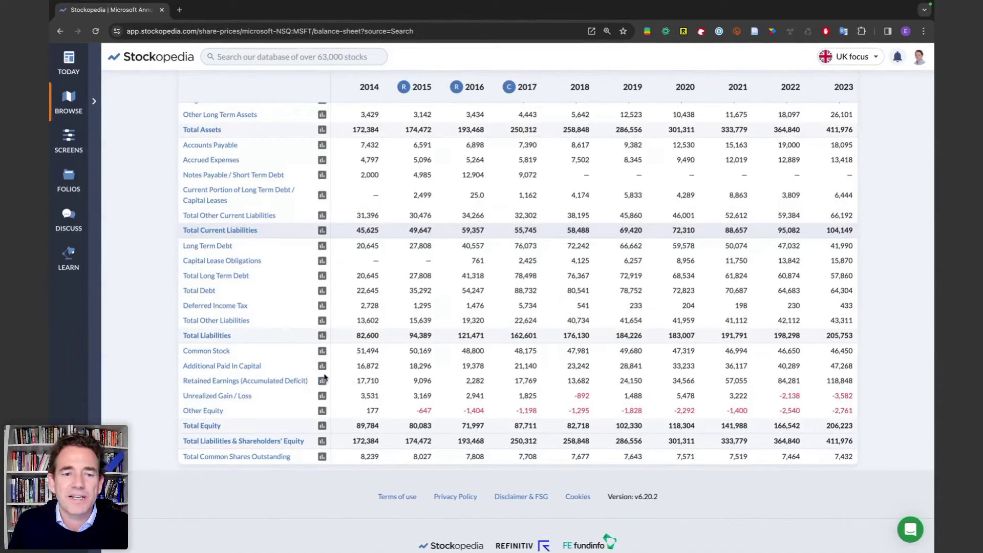
- Examine Microsoft's assets, liabilities and equity across the years, and switch to its StockReport
scroll(324, 379, "up", 8)
scroll(324, 379, "down", 7)
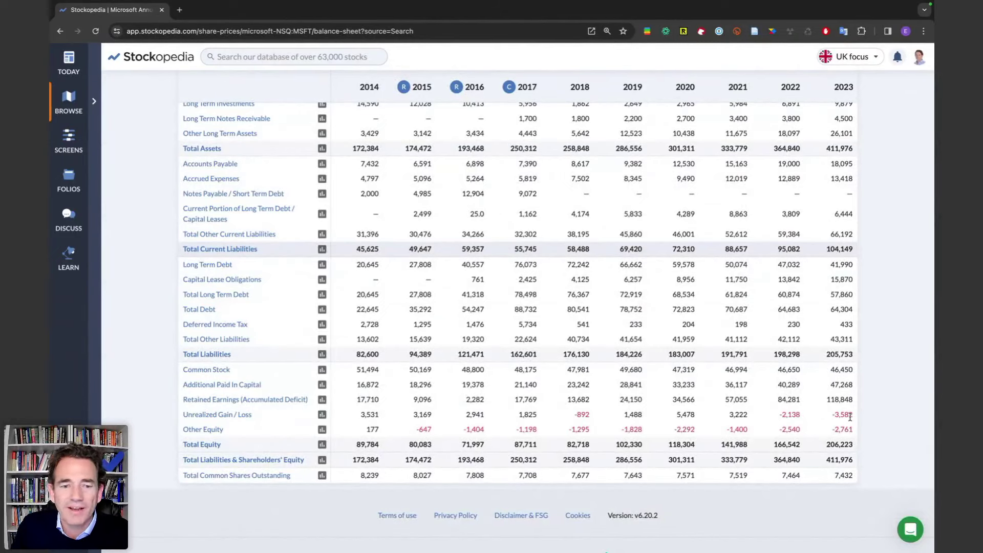
scroll(665, 417, "up", 10)
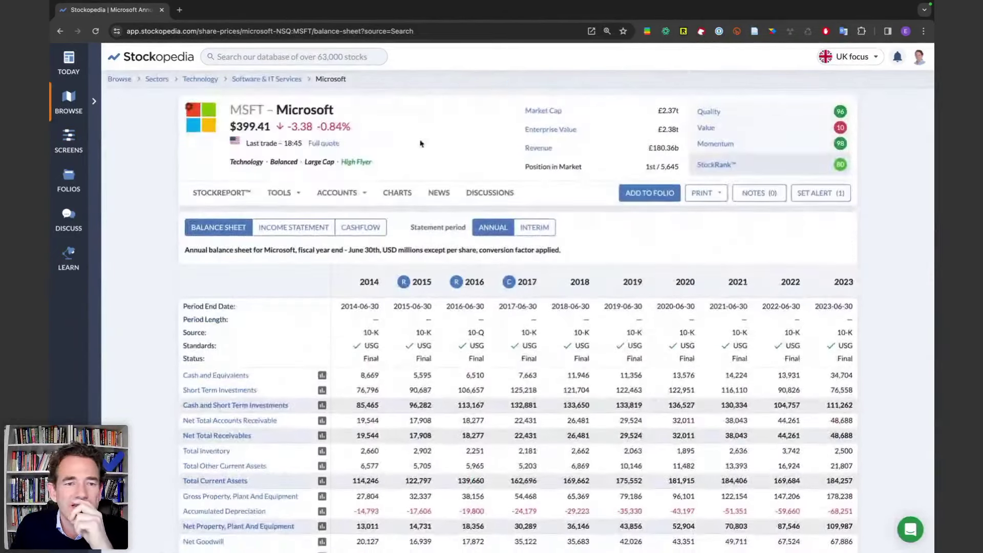
left_click(232, 196)
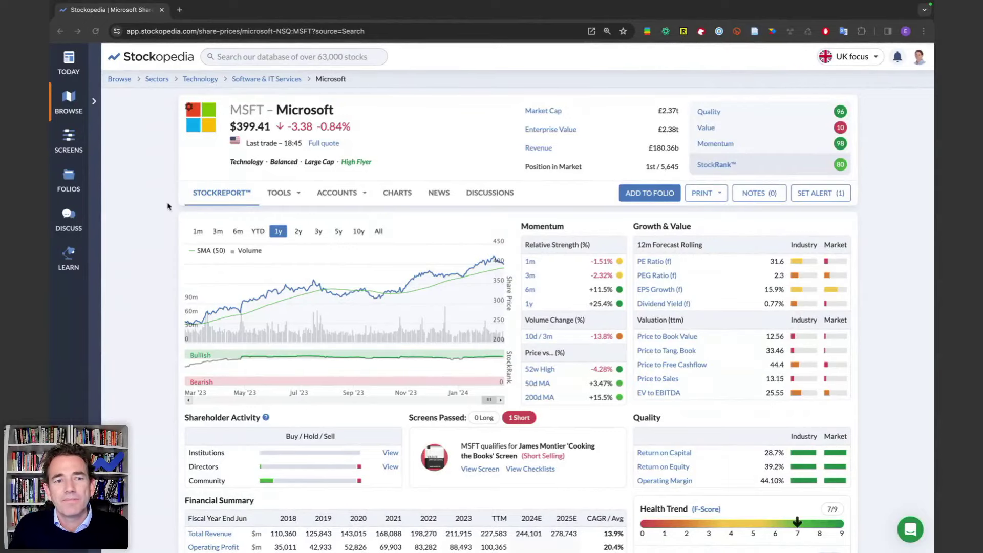
- Open the StockRanks & Ratings guide and set the StockRank performance history range to Vigintiles
left_click(78, 256)
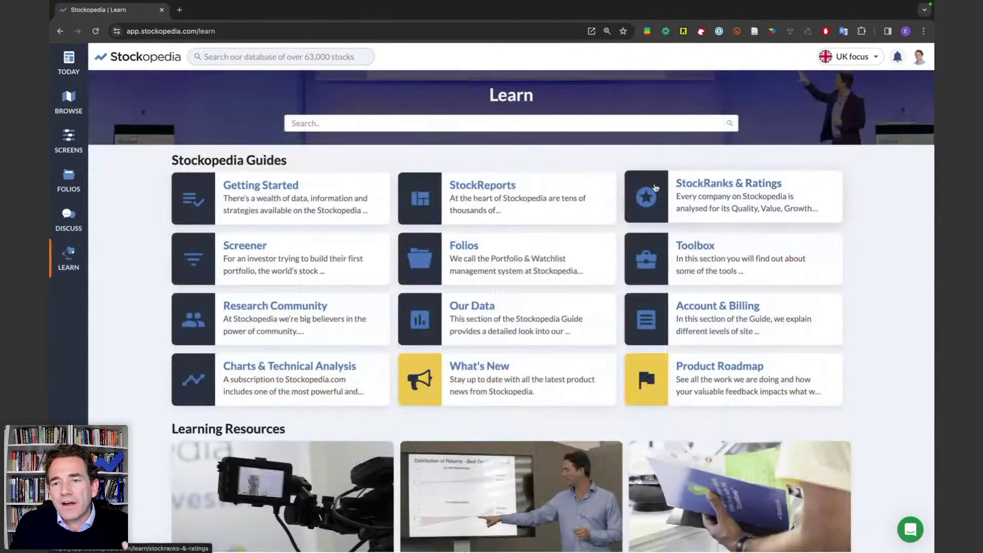
left_click(707, 186)
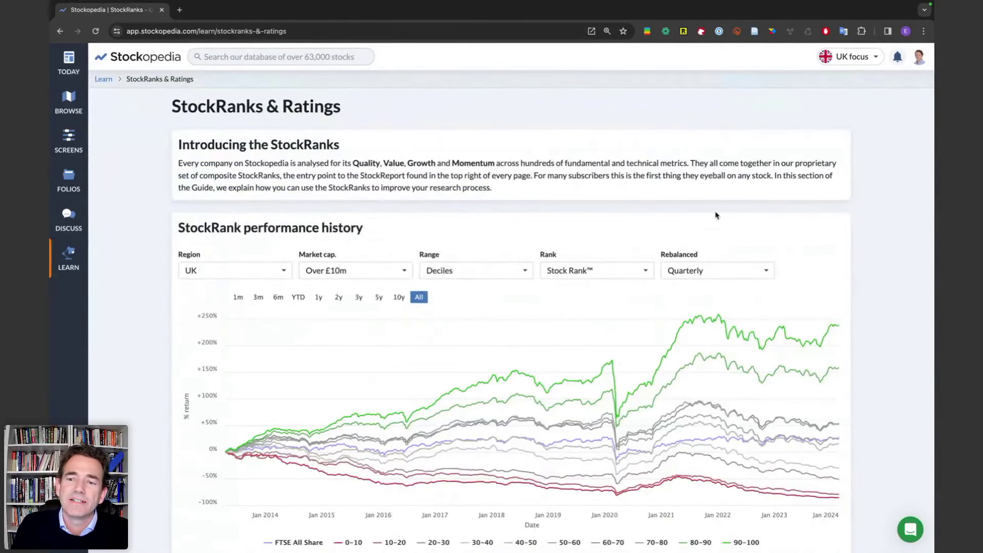
left_click(469, 271)
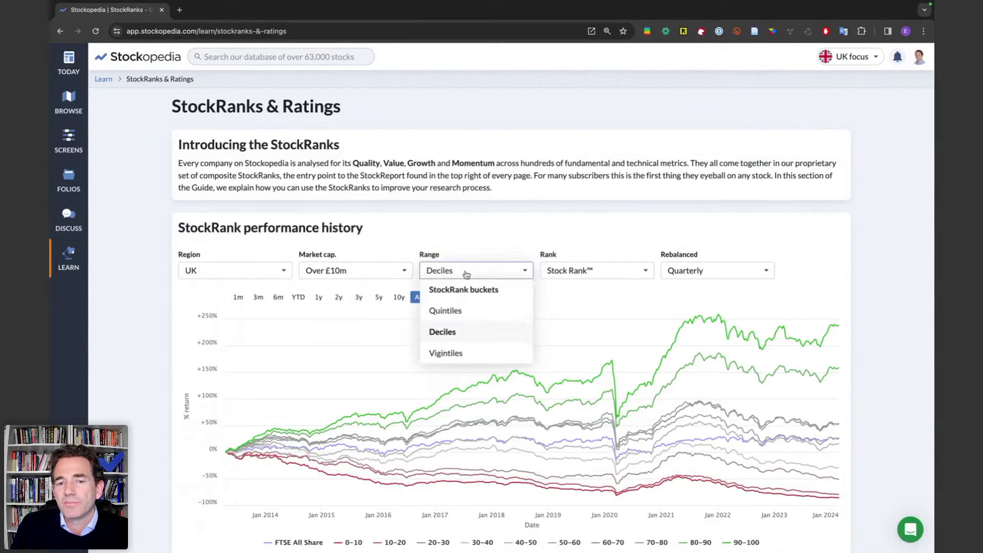
left_click(453, 353)
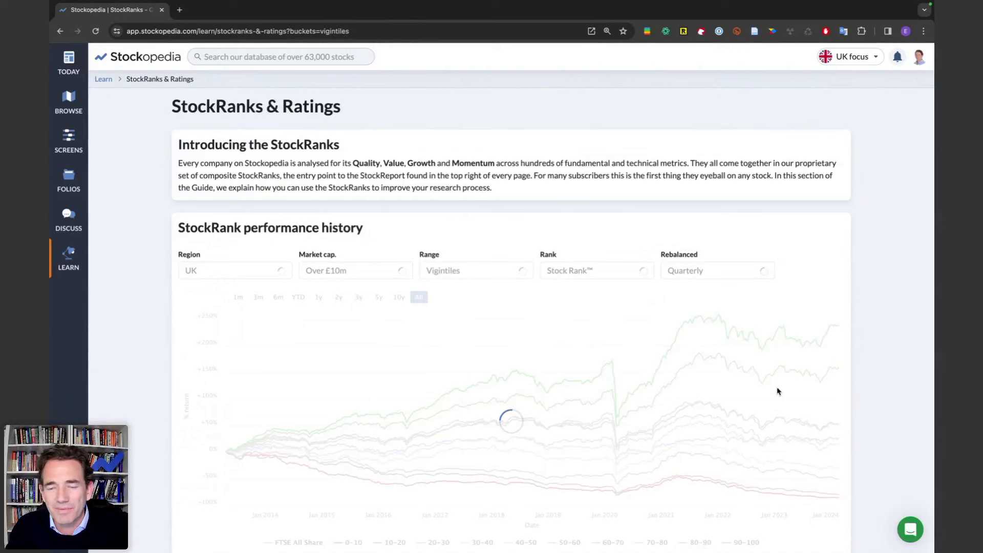
- Hide all StockRank bands from 0–5 through 75–80 on the performance chart, keeping FTSE All Share and the bands from 80 to 100
scroll(824, 302, "down", 1)
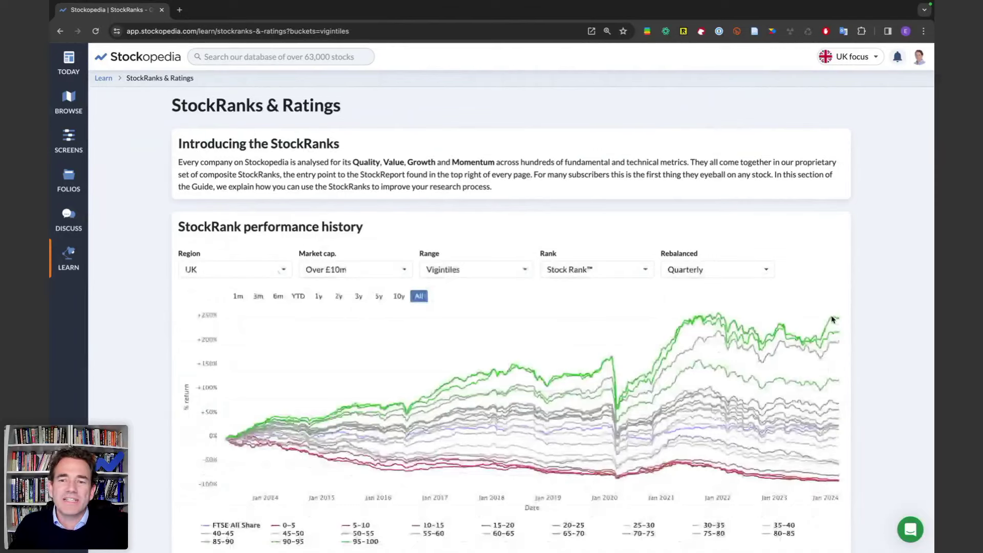
scroll(302, 447, "down", 1)
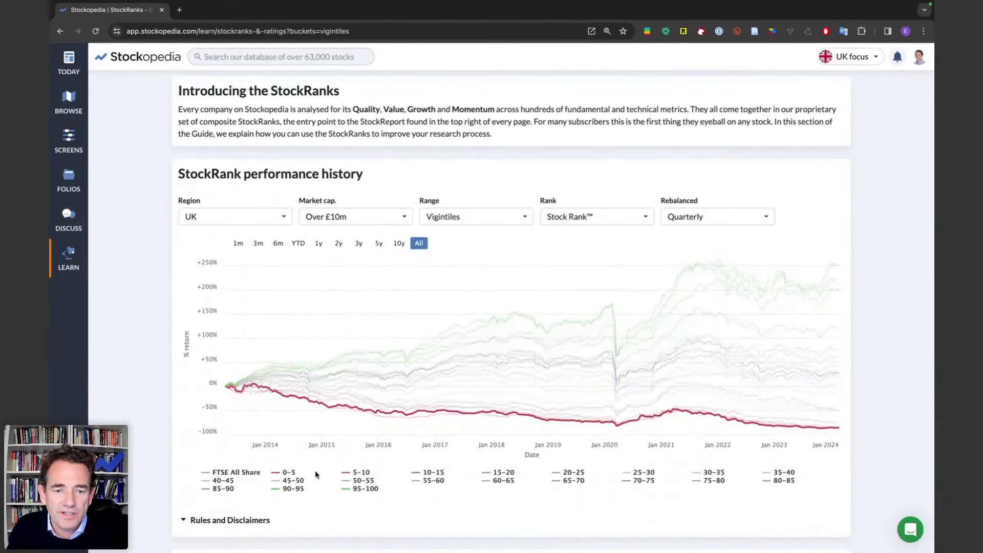
mouse_move(838, 269)
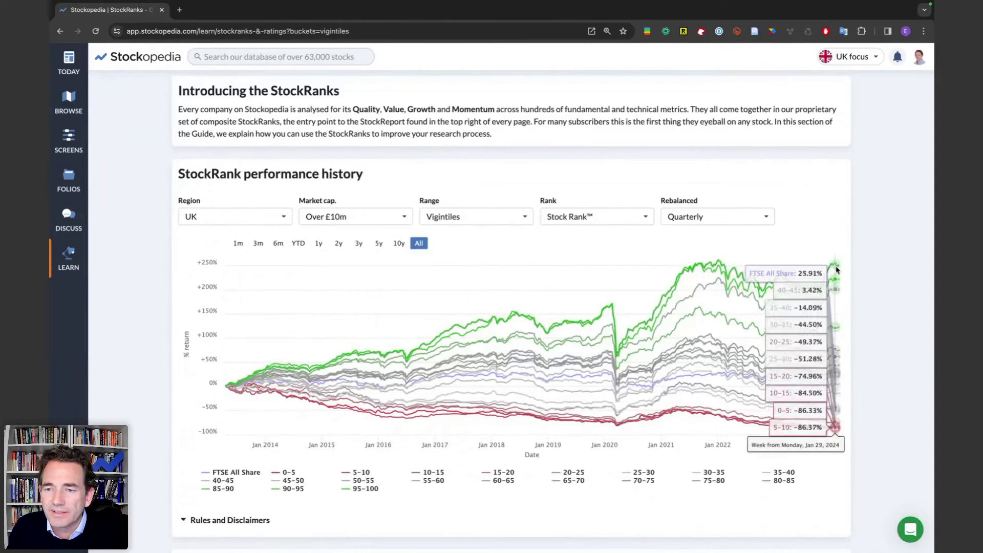
left_click(293, 481)
left_click(223, 481)
left_click(360, 483)
left_click(433, 481)
left_click(574, 481)
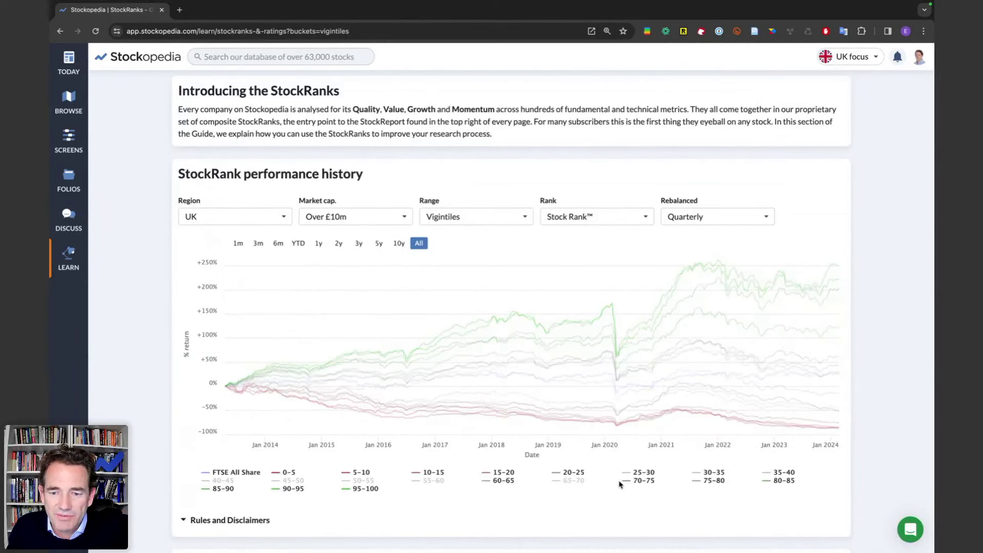
left_click(504, 480)
left_click(644, 480)
left_click(714, 480)
left_click(714, 472)
left_click(644, 472)
left_click(574, 472)
left_click(504, 472)
left_click(433, 472)
left_click(362, 473)
left_click(290, 473)
left_click(784, 472)
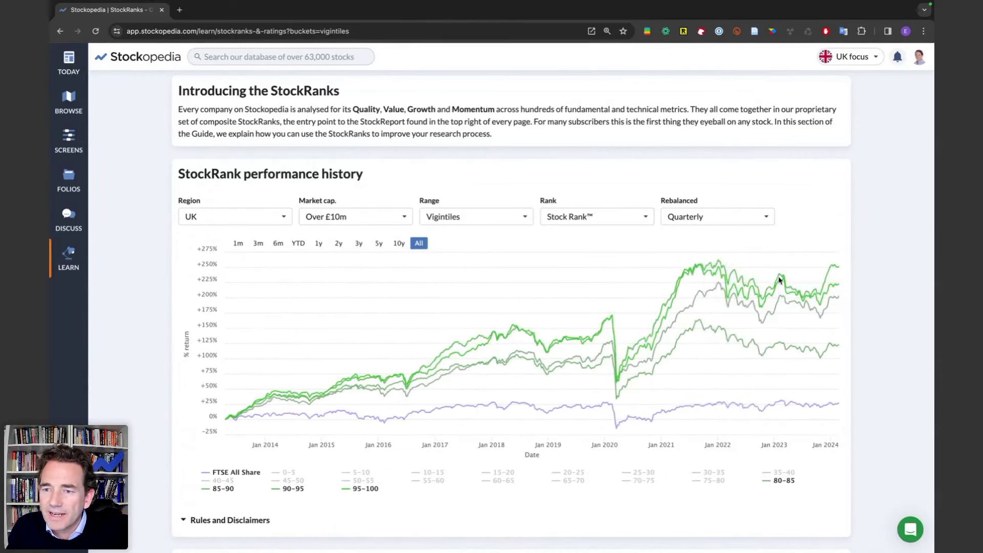
mouse_move(835, 277)
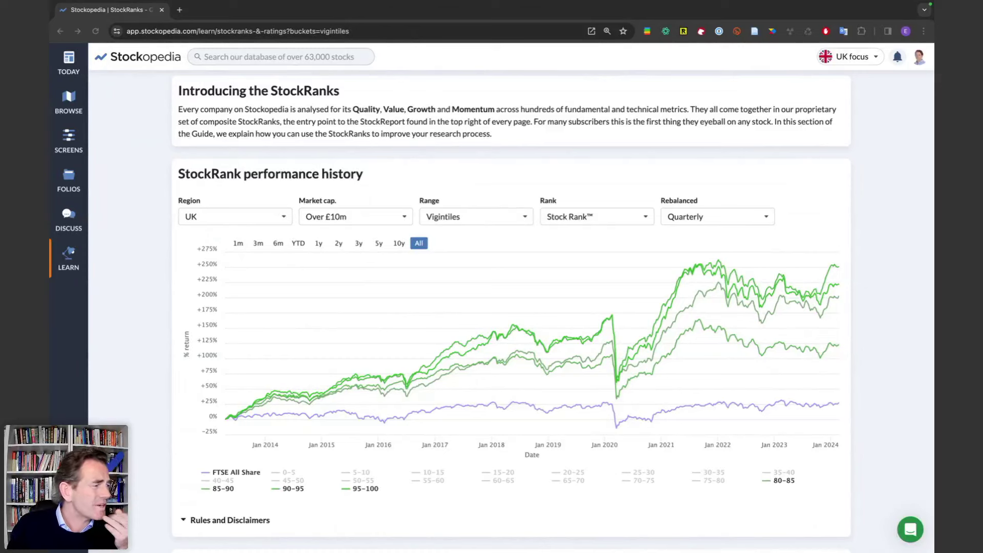
- Open the NVIDIA (NVDA) StockReport and set its share price chart to the 10-year period
left_click(315, 57)
type("nv")
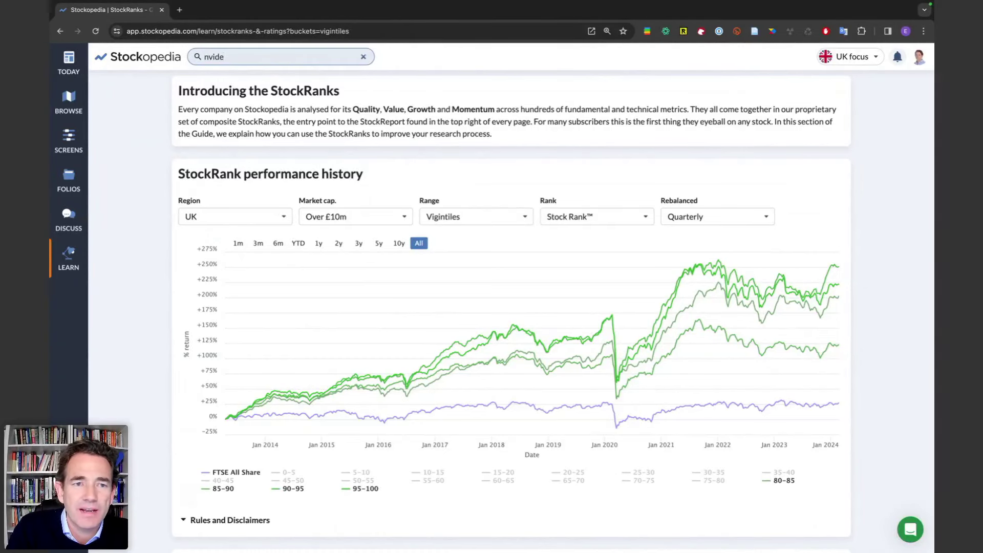
type("idia")
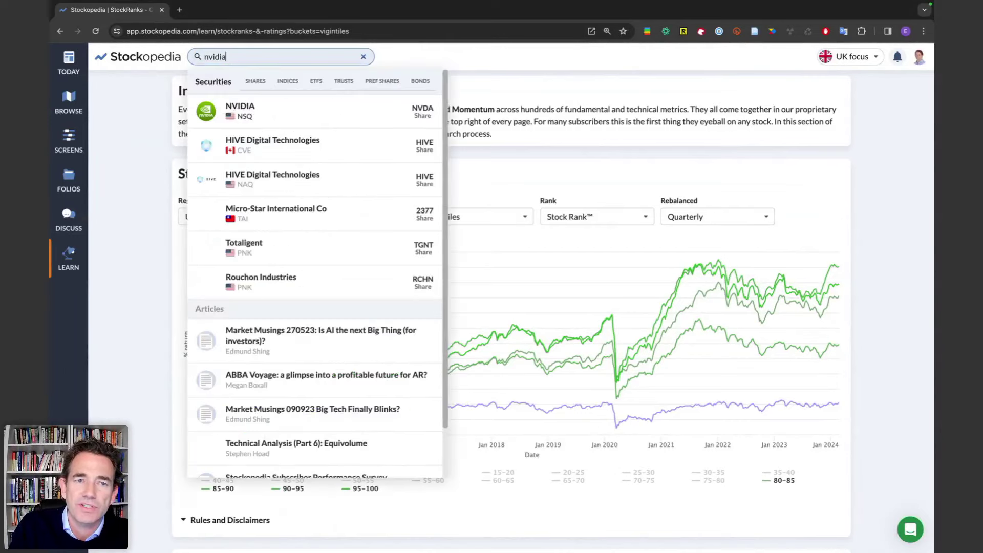
left_click(295, 120)
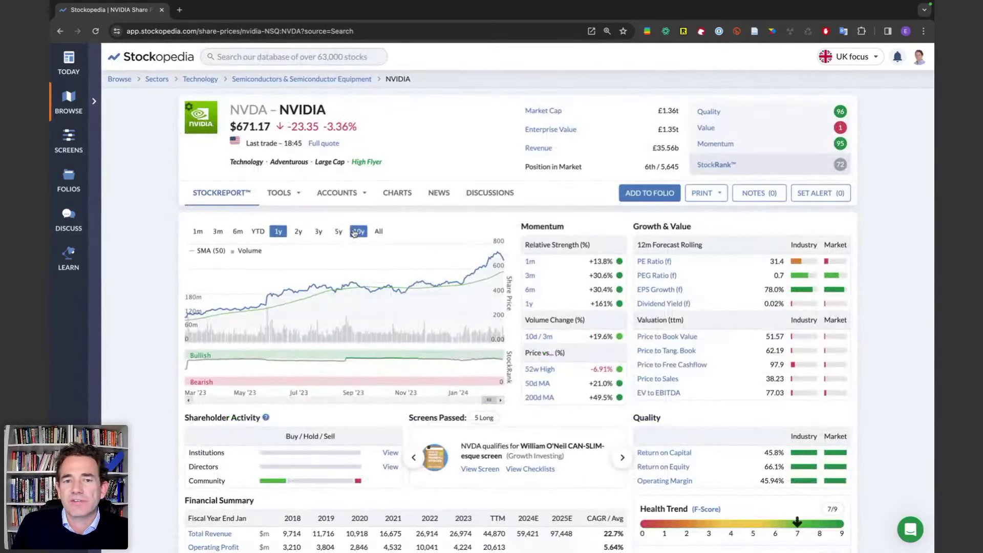
left_click(357, 232)
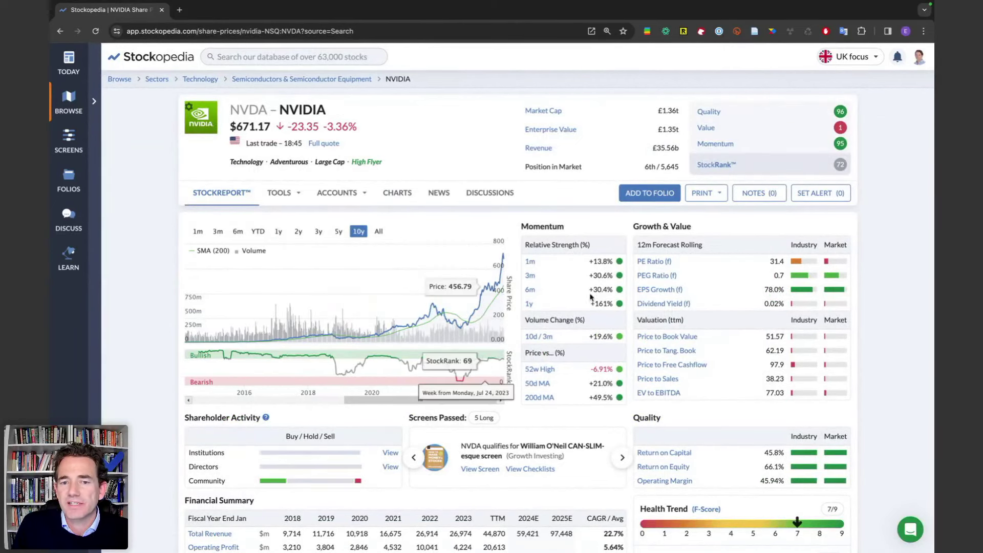
- Examine NVIDIA's Financial Summary across the years, including the cashflow, dividend and balance sheet figures
mouse_move(841, 128)
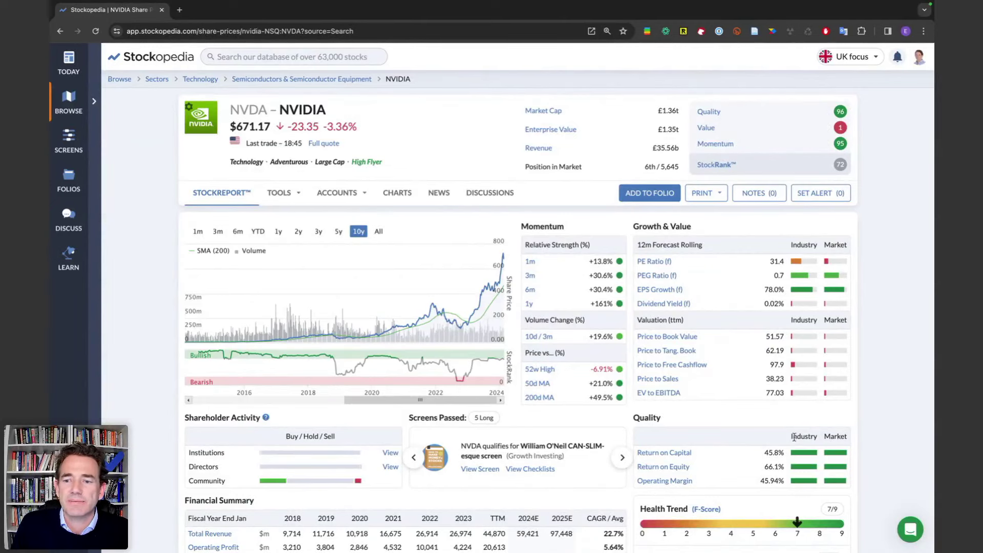
scroll(464, 452, "down", 8)
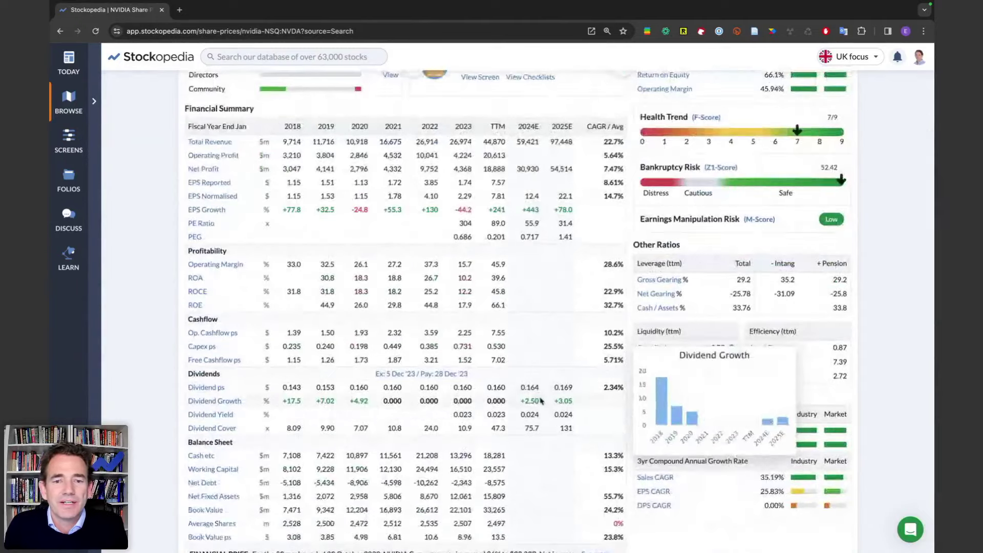
mouse_move(499, 357)
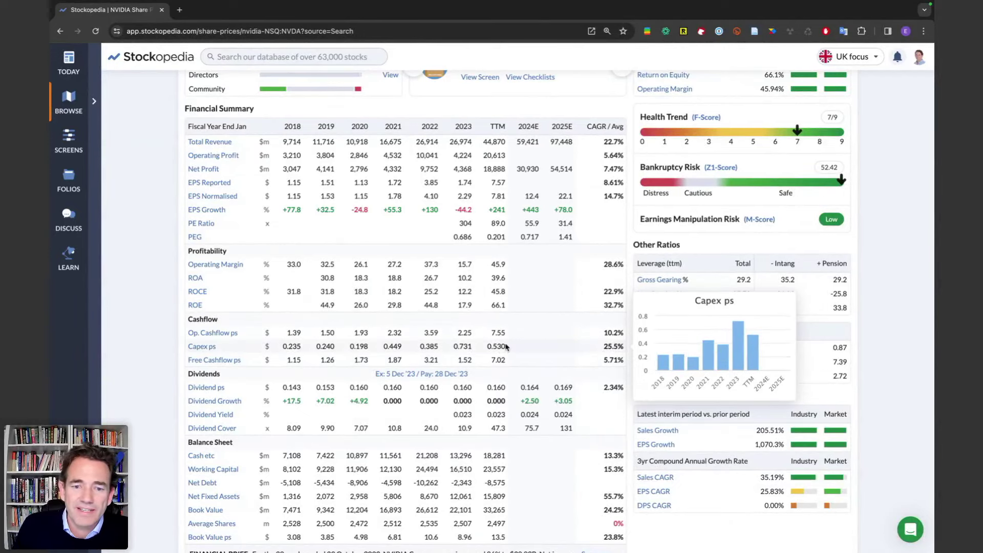
mouse_move(510, 439)
scroll(507, 389, "up", 10)
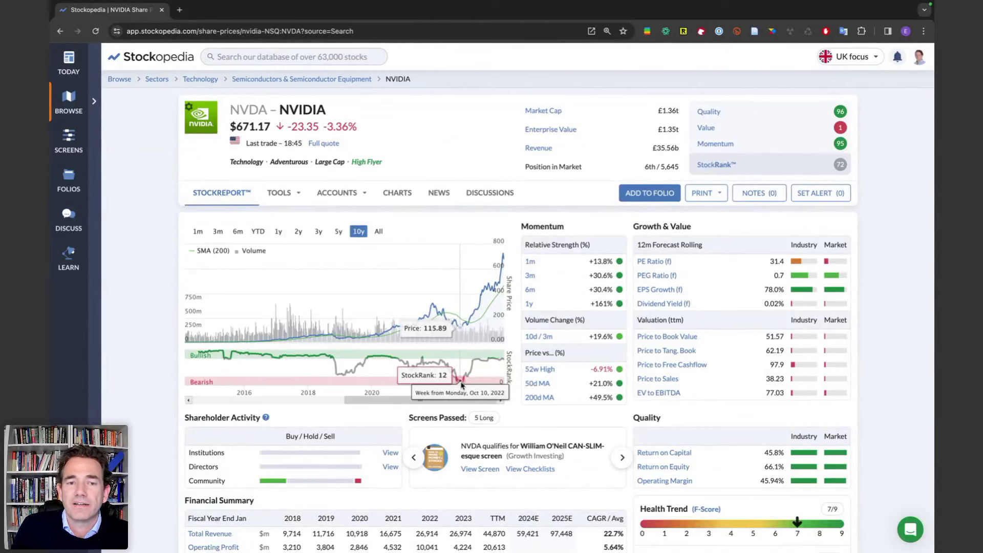
- View NVIDIA's share price and StockRank chart over 1 year, 2 years and its full history
left_click(300, 194)
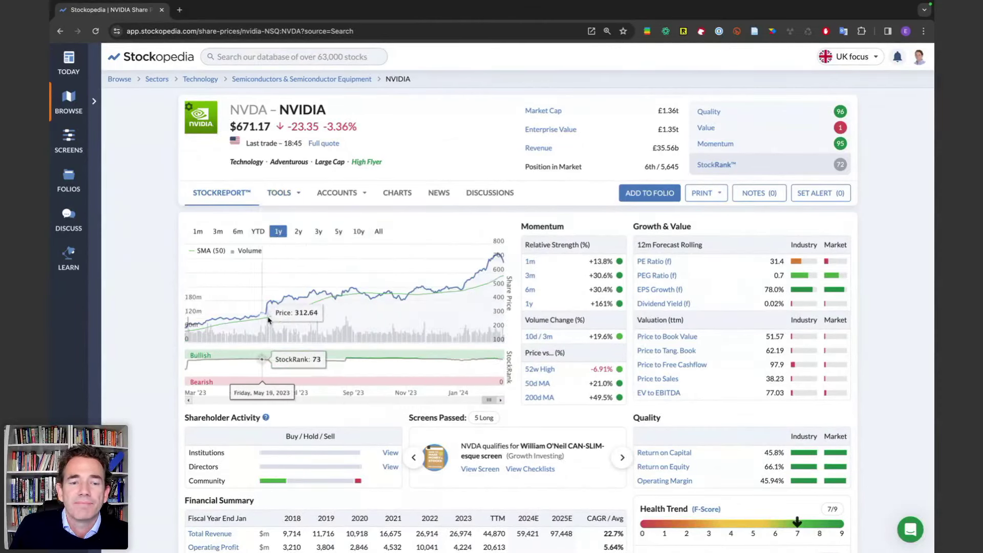
left_click(296, 232)
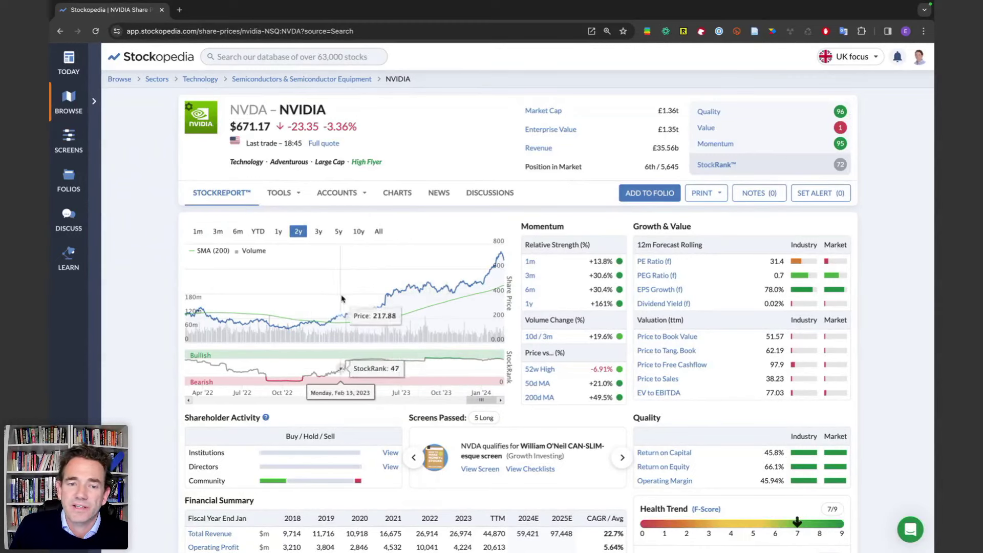
left_click(377, 233)
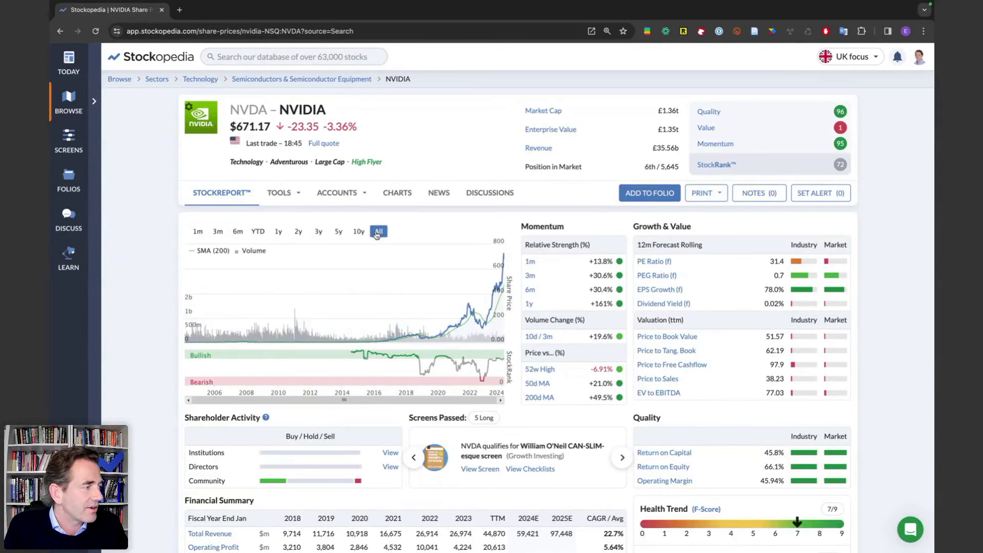
- Open the StockRanks & Ratings guide and set the StockRank performance history region to India
mouse_move(68, 100)
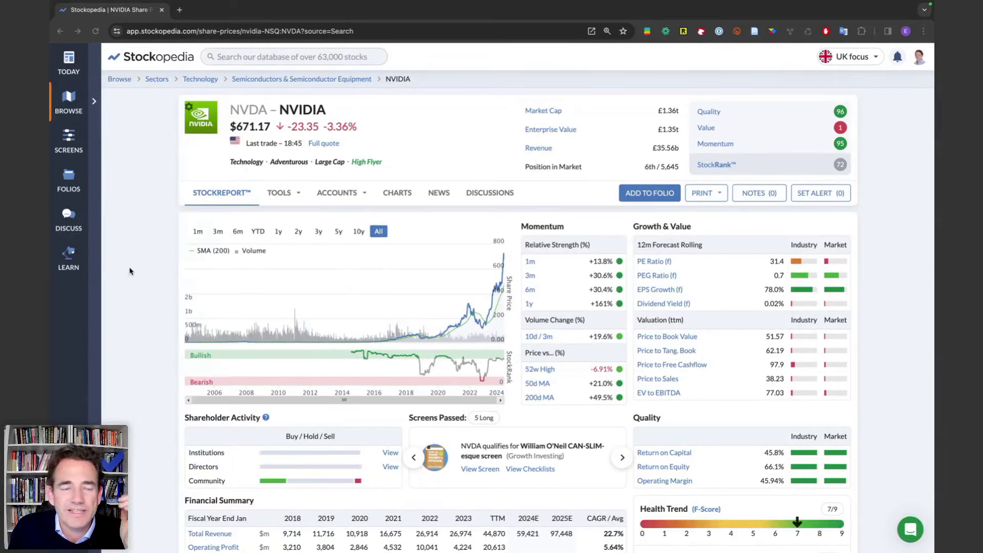
left_click(73, 259)
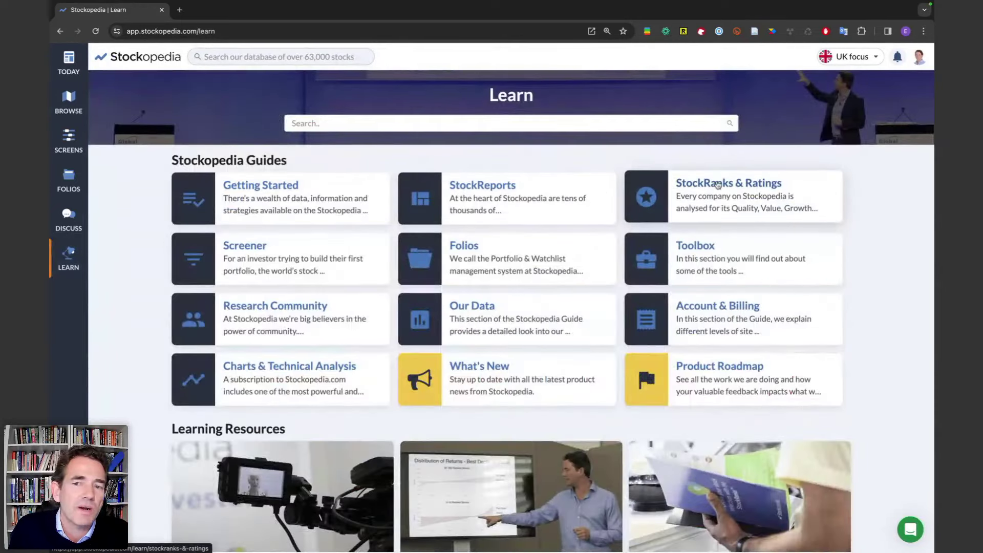
left_click(719, 185)
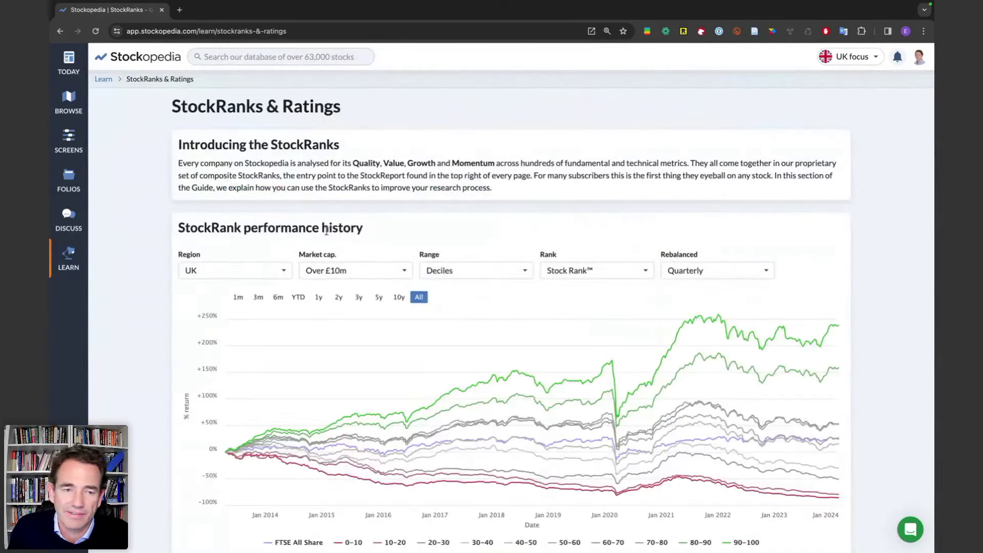
left_click(257, 274)
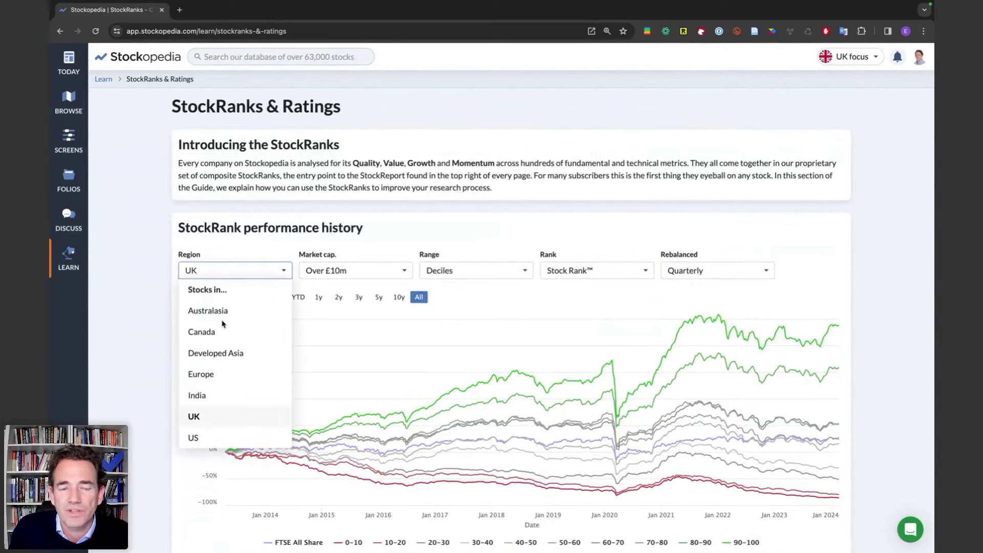
left_click(197, 395)
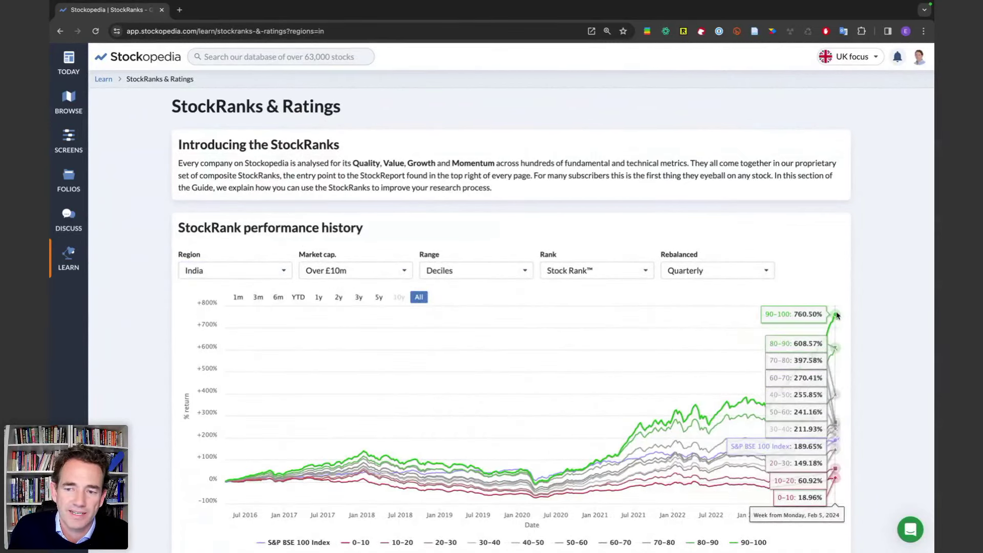
- Show the StockRank performance history for Europe, followed by the US
left_click(228, 270)
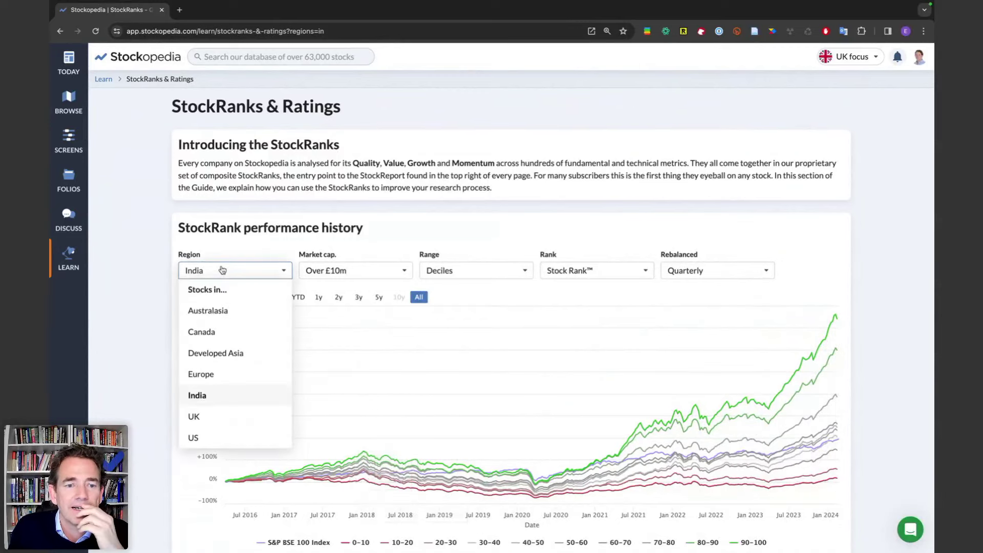
left_click(202, 375)
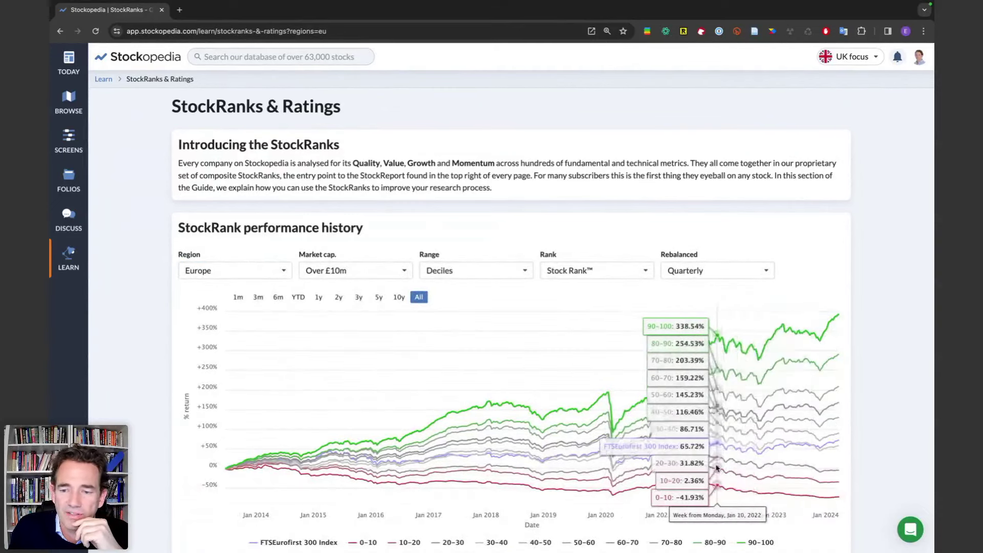
left_click(249, 271)
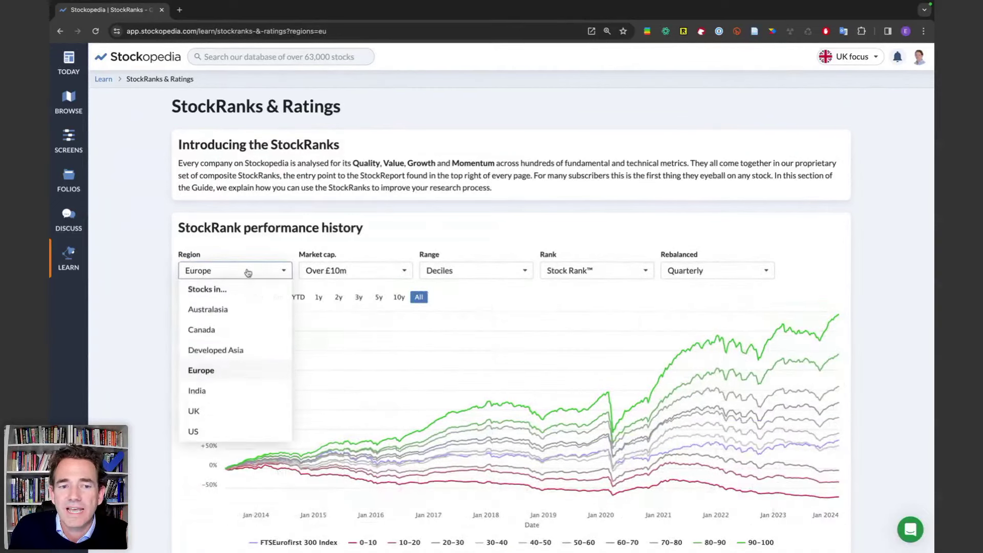
left_click(221, 434)
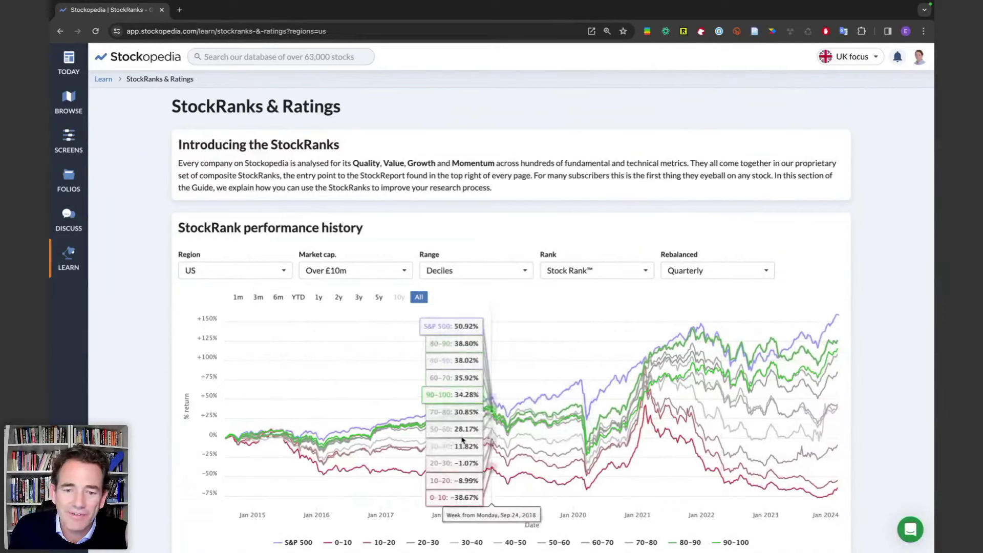
- Compare the US StockRank bands with and without the S&P 500 line, leaving the benchmark shown
left_click(297, 543)
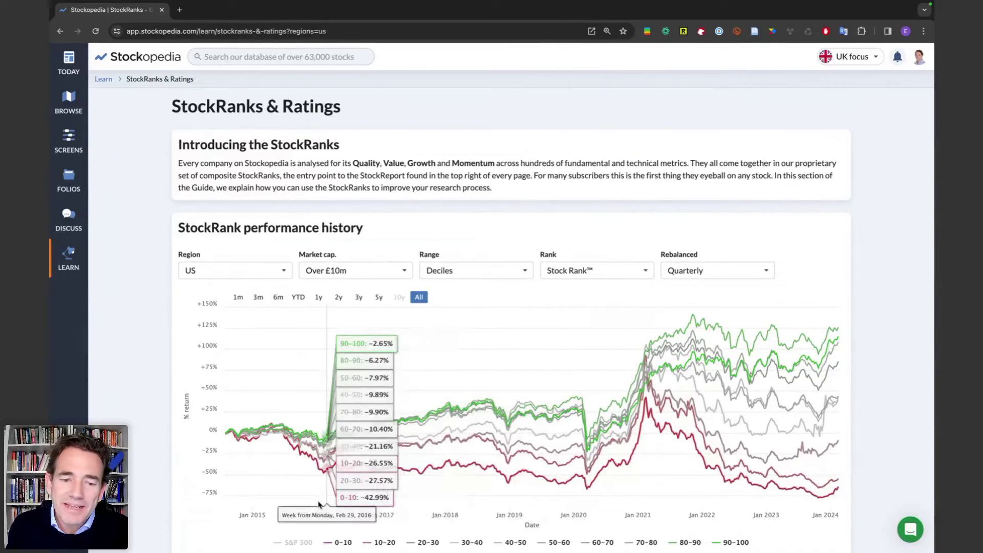
left_click(300, 544)
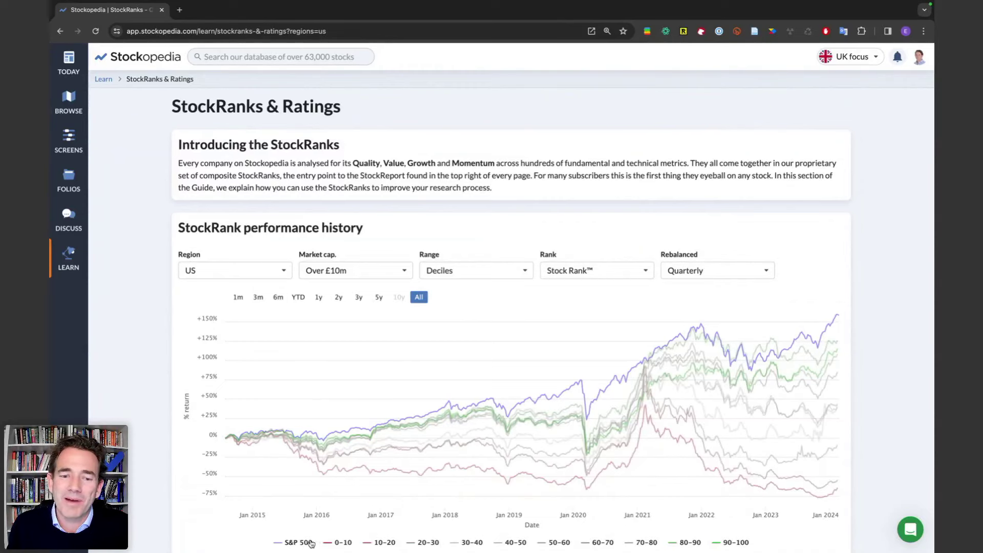
left_click(300, 543)
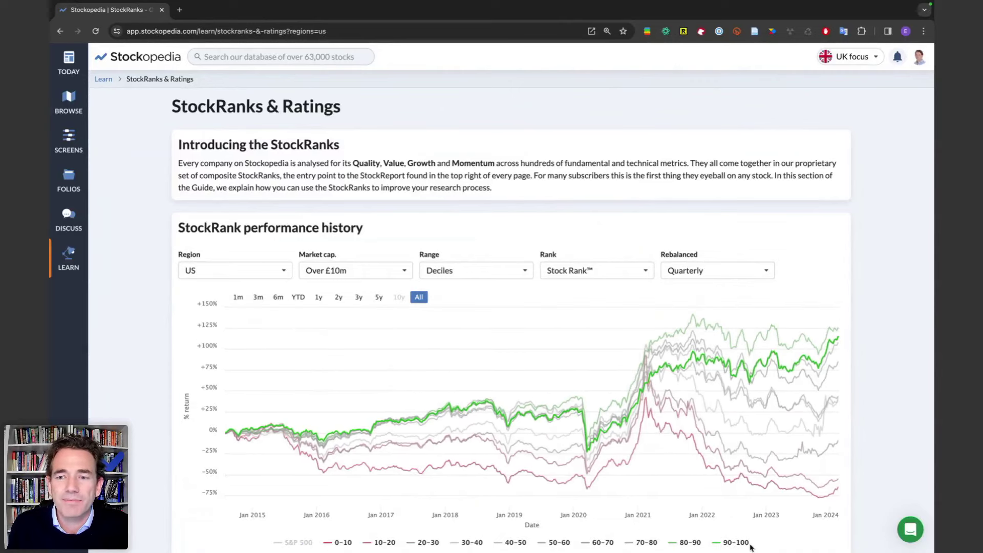
left_click(300, 544)
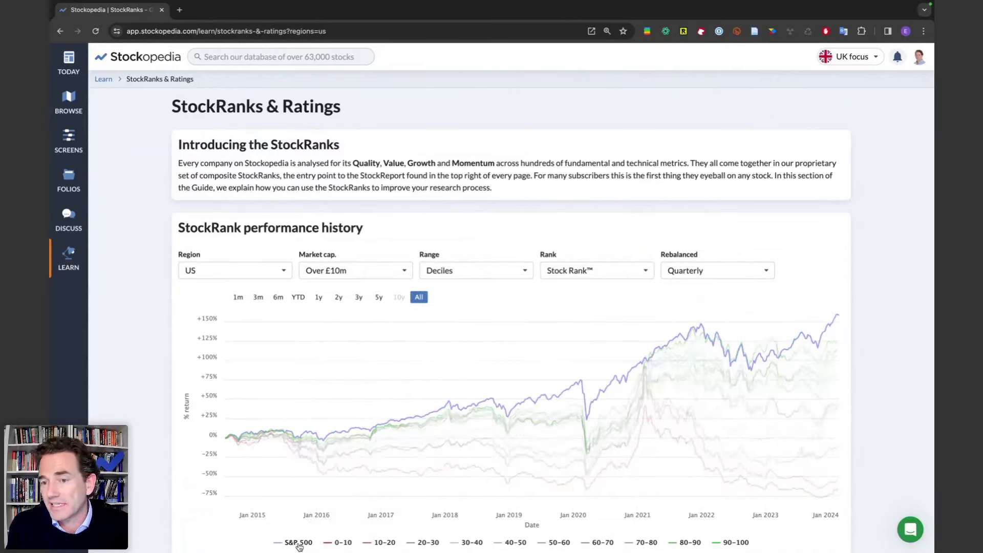
left_click(300, 545)
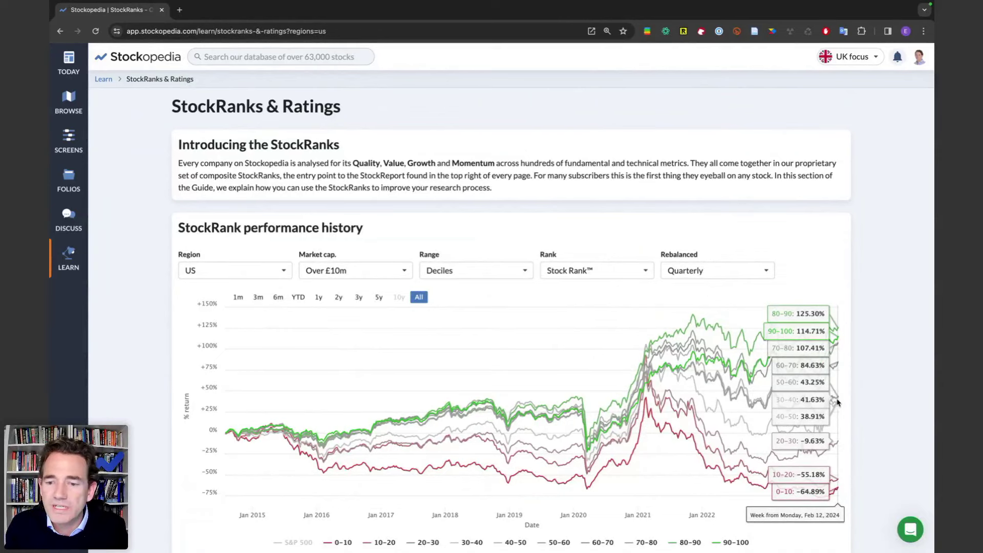
left_click(308, 543)
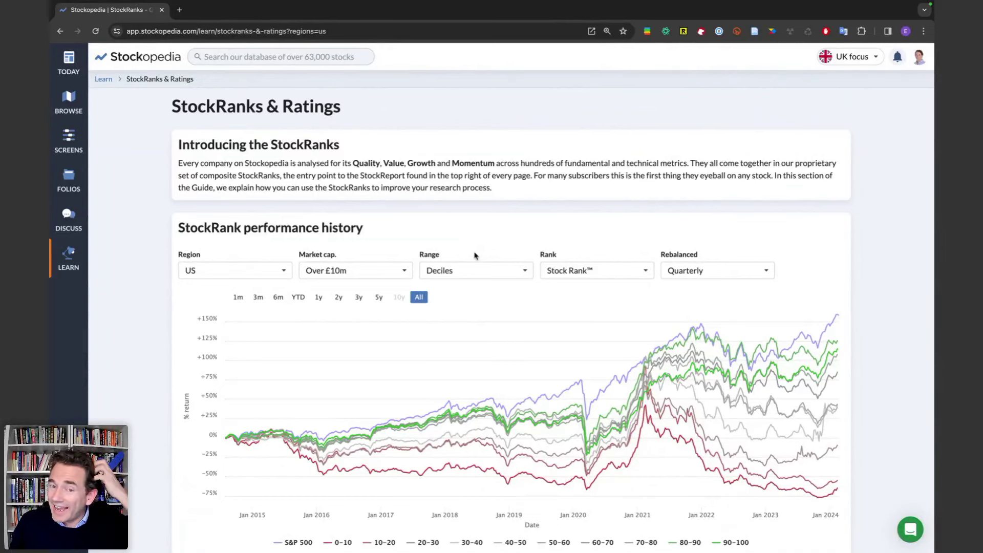
- Set the region to UK and hide the bands from 10–20 through 80–90, keeping FTSE All Share, 0–10 and 90–100
left_click(223, 274)
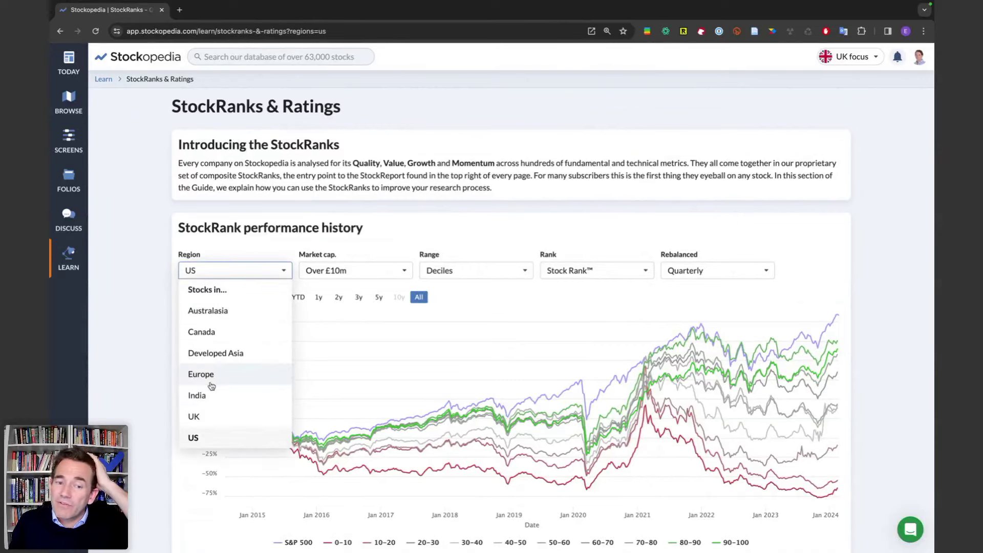
left_click(221, 411)
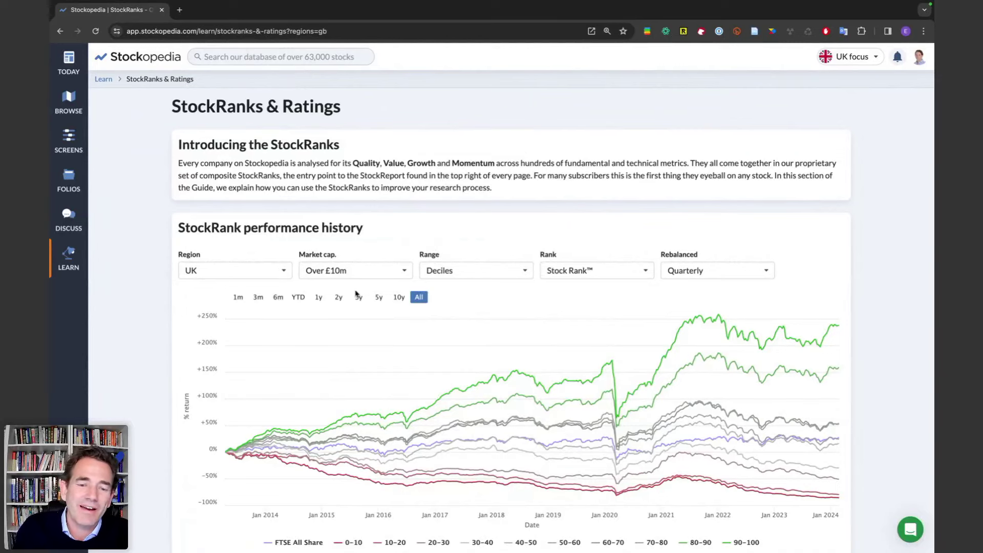
left_click(395, 545)
left_click(439, 545)
left_click(482, 545)
left_click(524, 545)
left_click(568, 545)
left_click(613, 545)
left_click(657, 545)
left_click(695, 543)
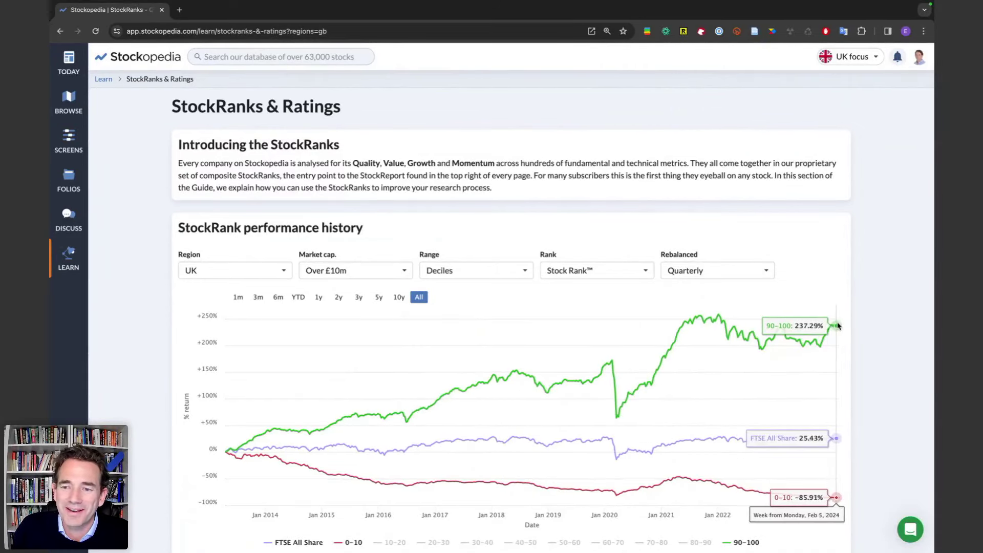
- Zoom the UK performance chart into the 2020 rebound, narrowing it to about April 2020 through spring 2021
mouse_move(841, 342)
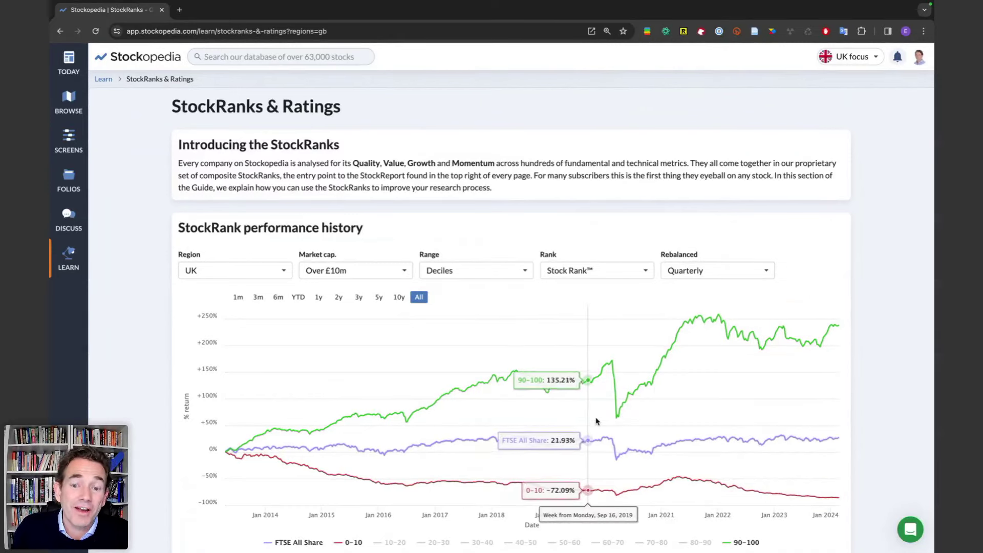
left_click_drag(617, 420, 699, 396)
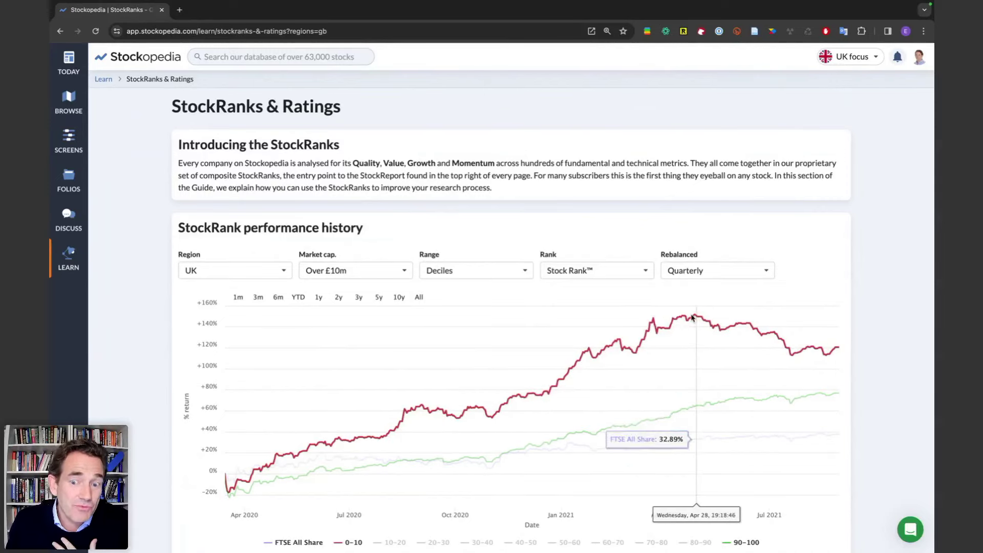
left_click_drag(685, 389, 231, 379)
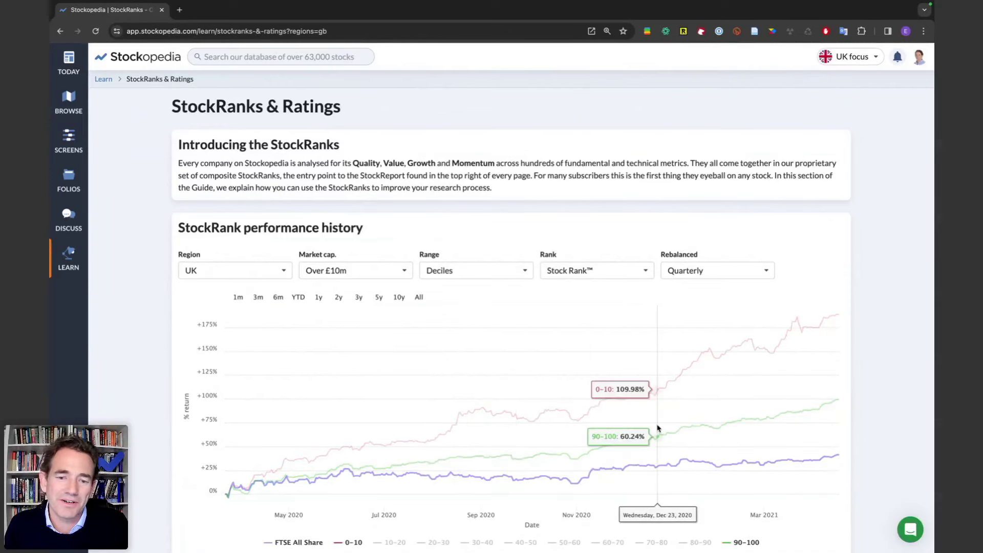
- Restore the chart's full history and zoom it to the period from about April 2020 to early 2024
left_click(419, 297)
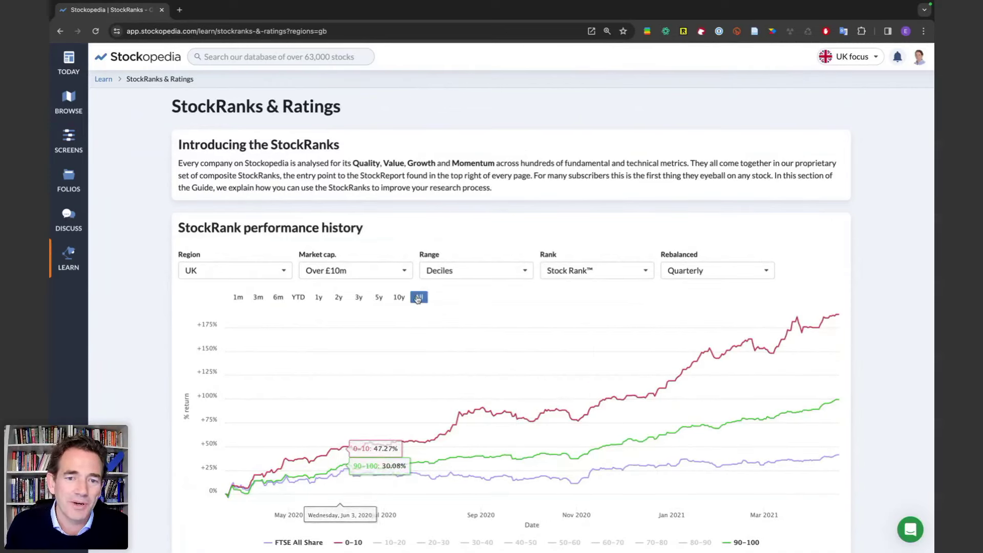
left_click_drag(617, 427, 845, 428)
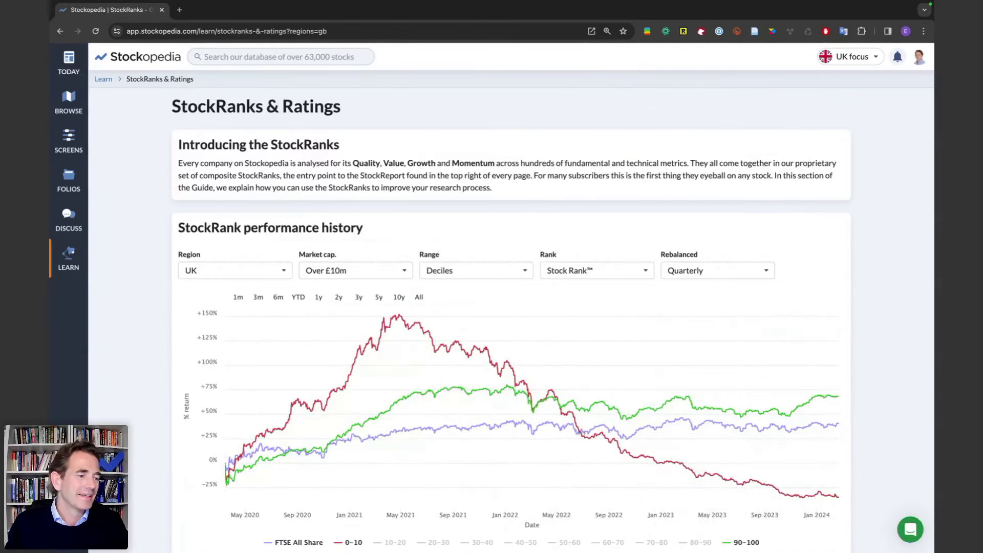
key("ctrl+Up")
key("ctrl+Up")
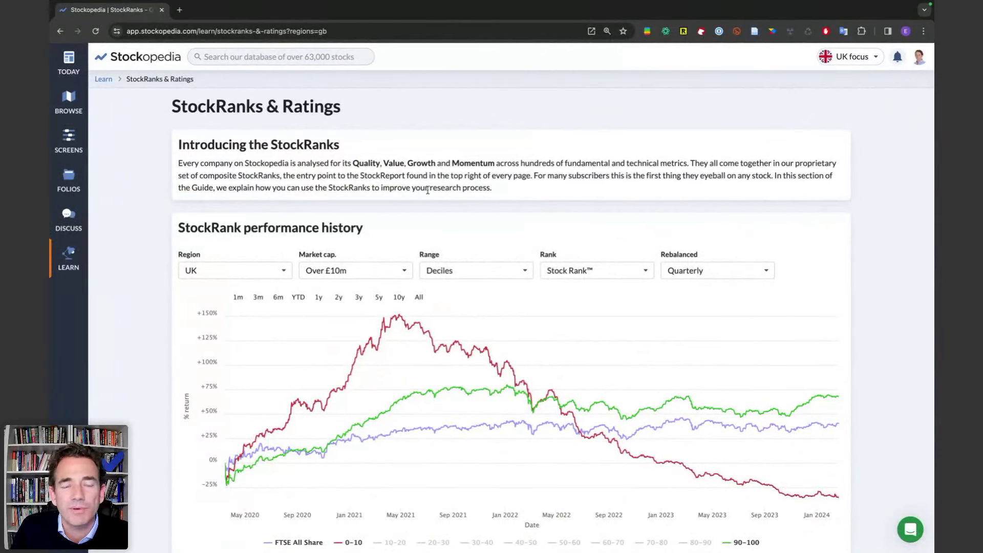
- Open the Research List folio and set its table view to Ranks
mouse_move(80, 228)
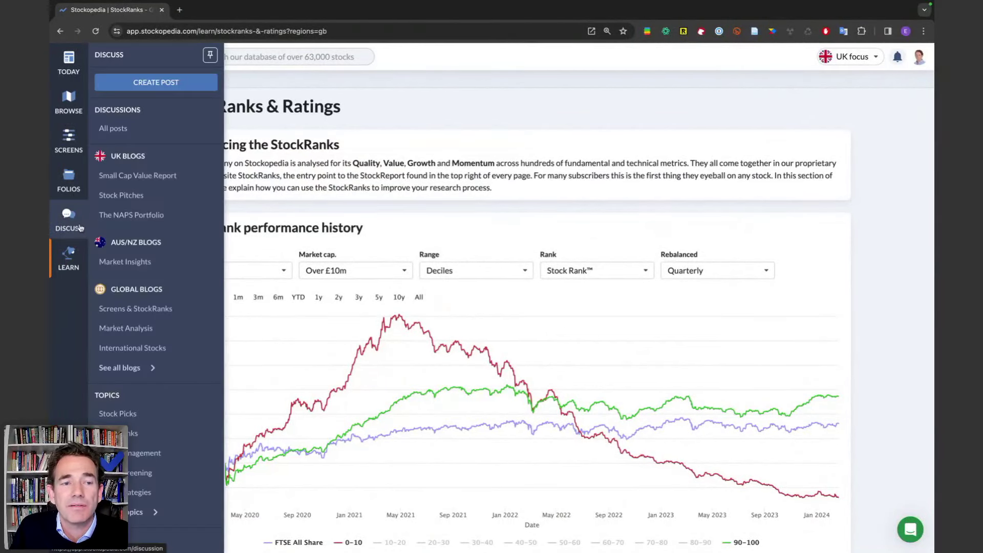
mouse_move(79, 195)
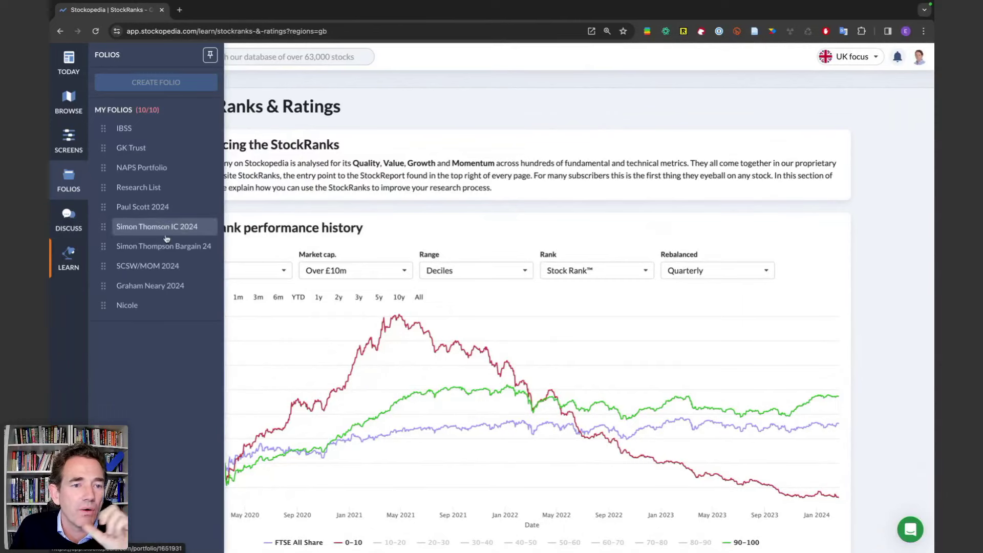
left_click(148, 187)
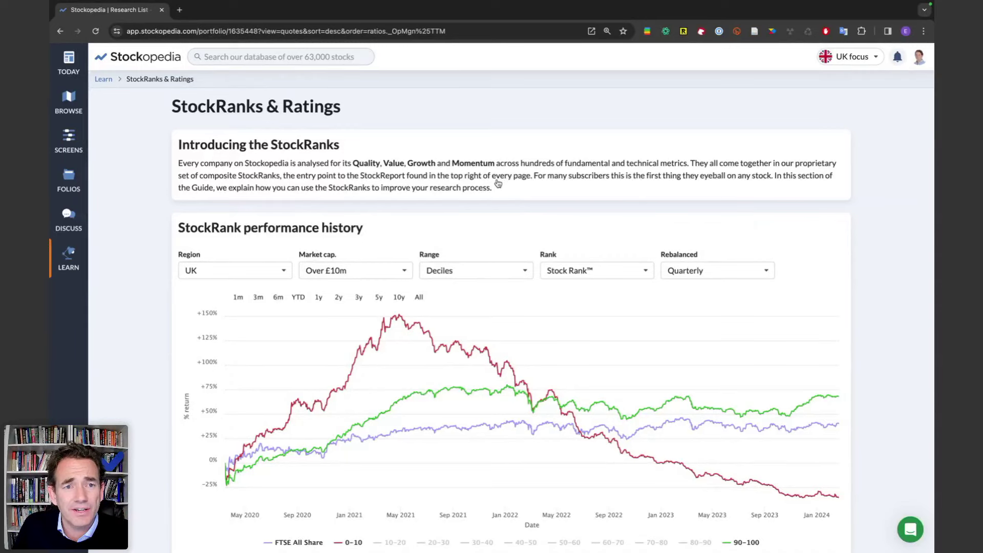
left_click(777, 361)
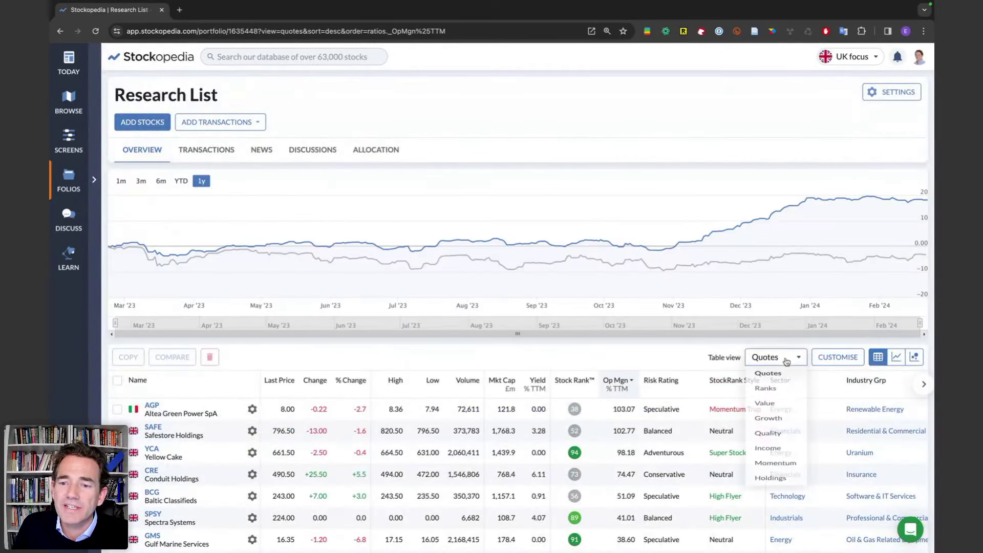
left_click(771, 397)
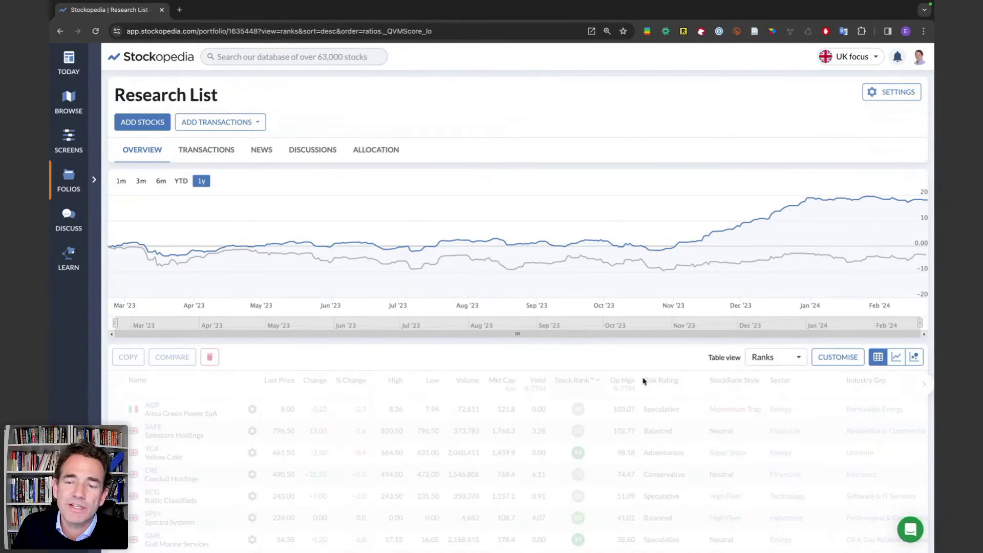
- Add the Stockopedia Growth Rank column to the Ranks table view, place it directly after Momentum Rank, and apply the changes
scroll(644, 381, "down", 2)
left_click(835, 271)
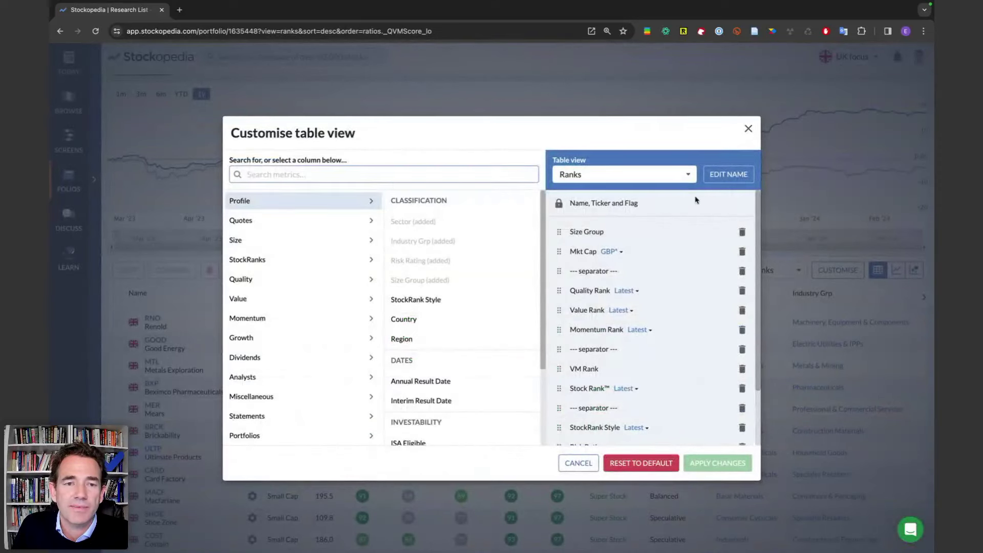
left_click(333, 175)
type("grw")
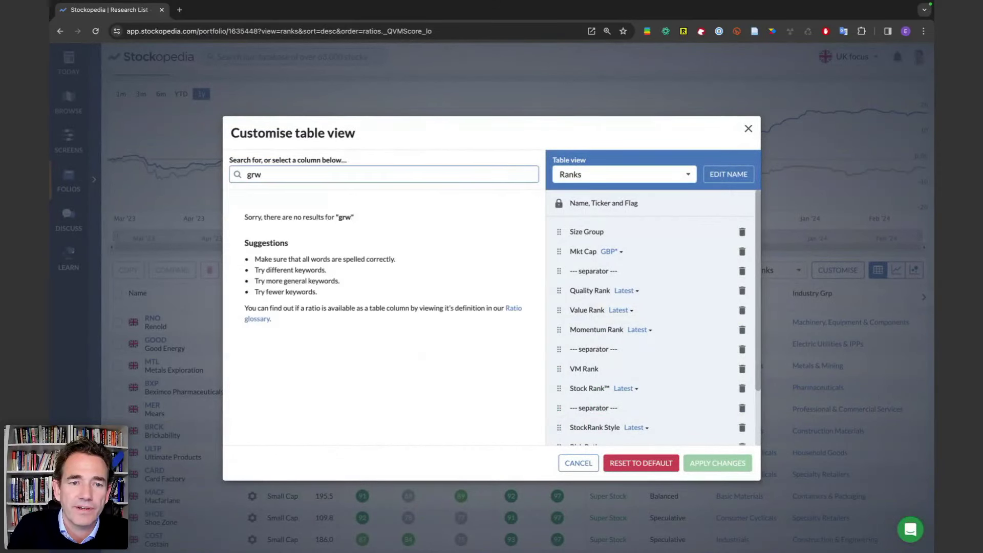
key("BackSpace")
type("owth")
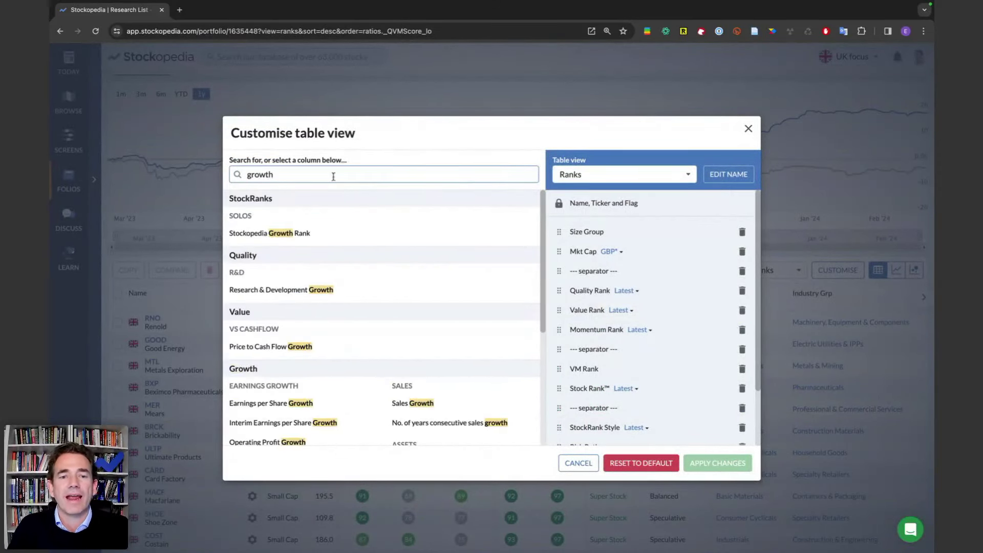
left_click(307, 233)
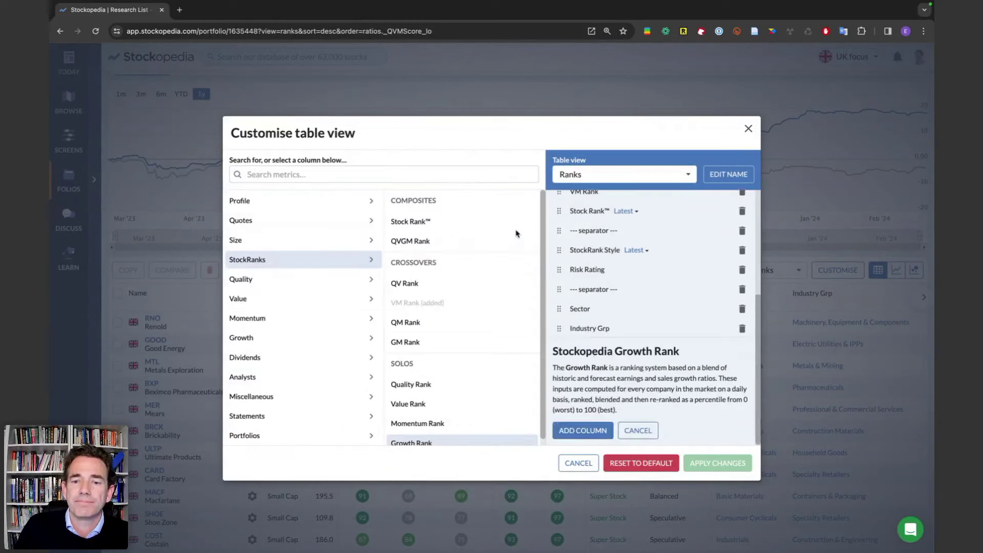
left_click(576, 430)
left_click_drag(558, 437, 560, 261)
left_click(728, 470)
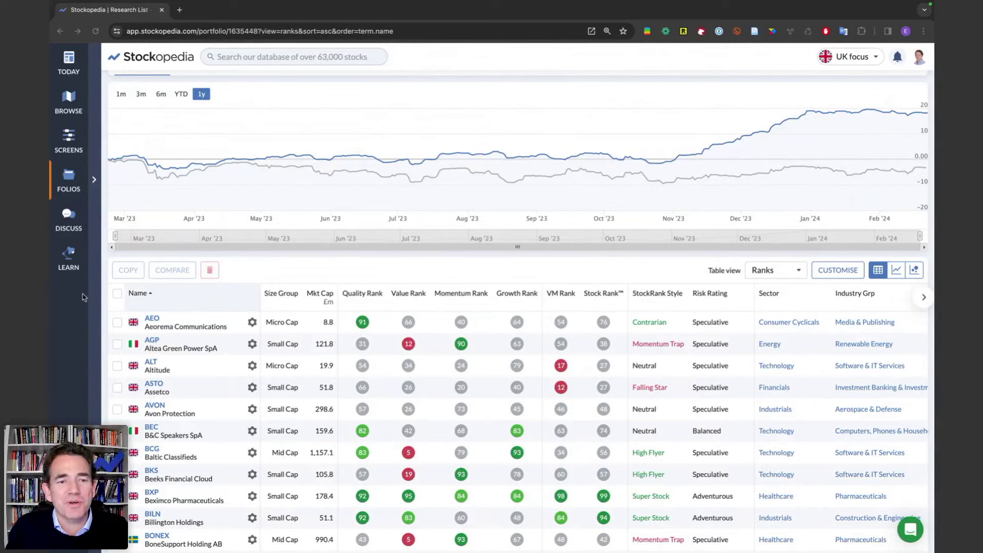
- Open the StockRanks & Ratings page of the Learn section to view the StockRank performance history
left_click(69, 259)
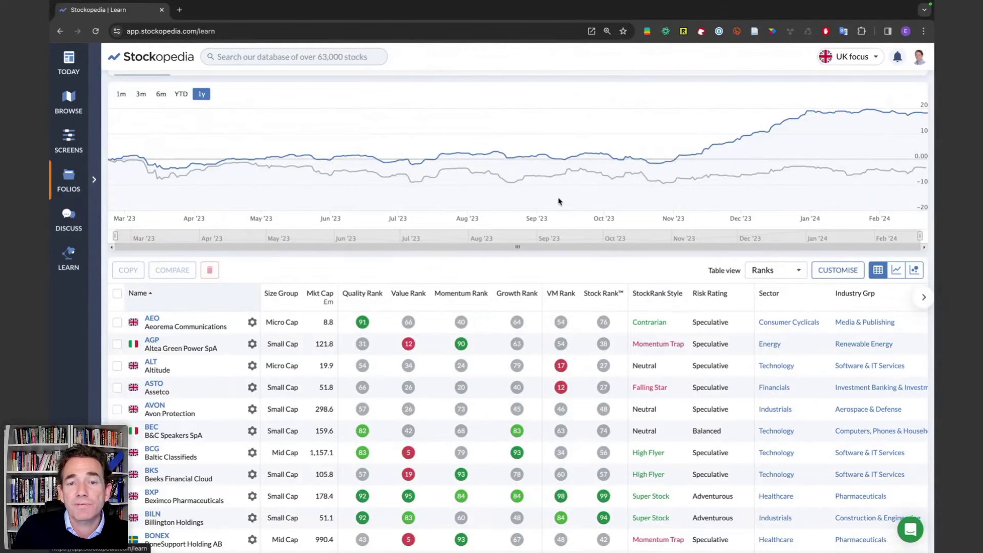
left_click(701, 188)
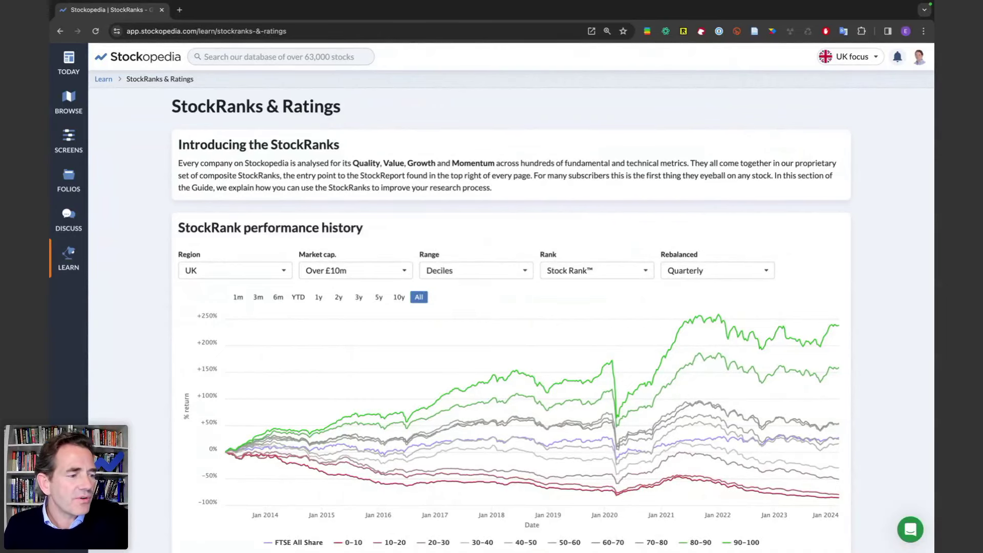
key("super+Tab")
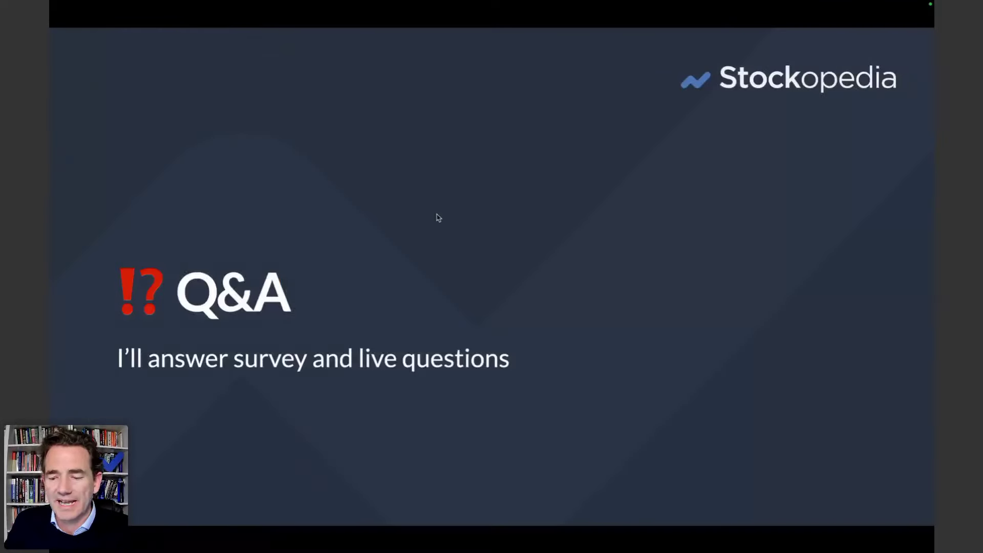
key("Right")
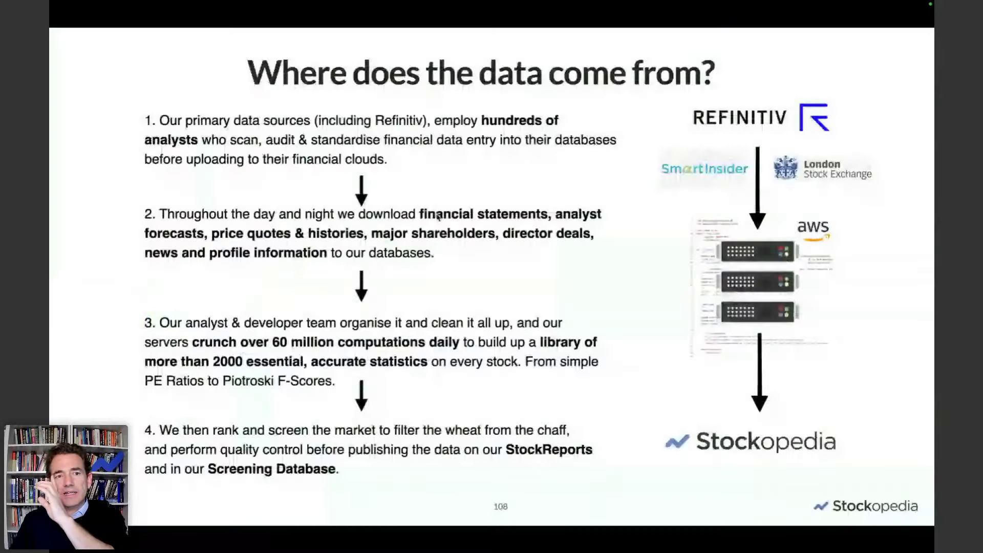